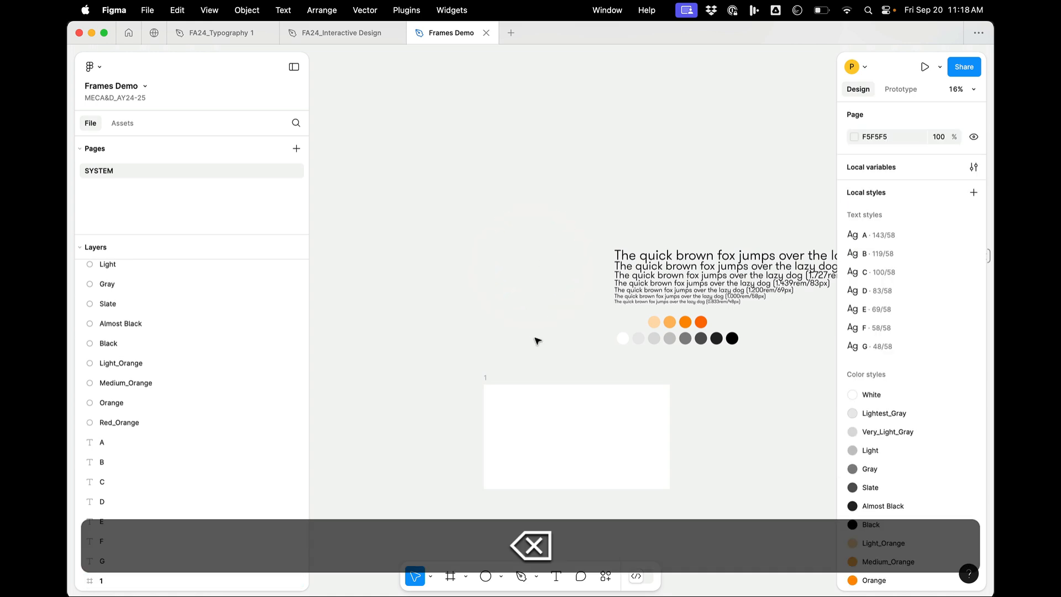
Add a uniform layout grid to frame 1 and check its type options and settings.
key("n")
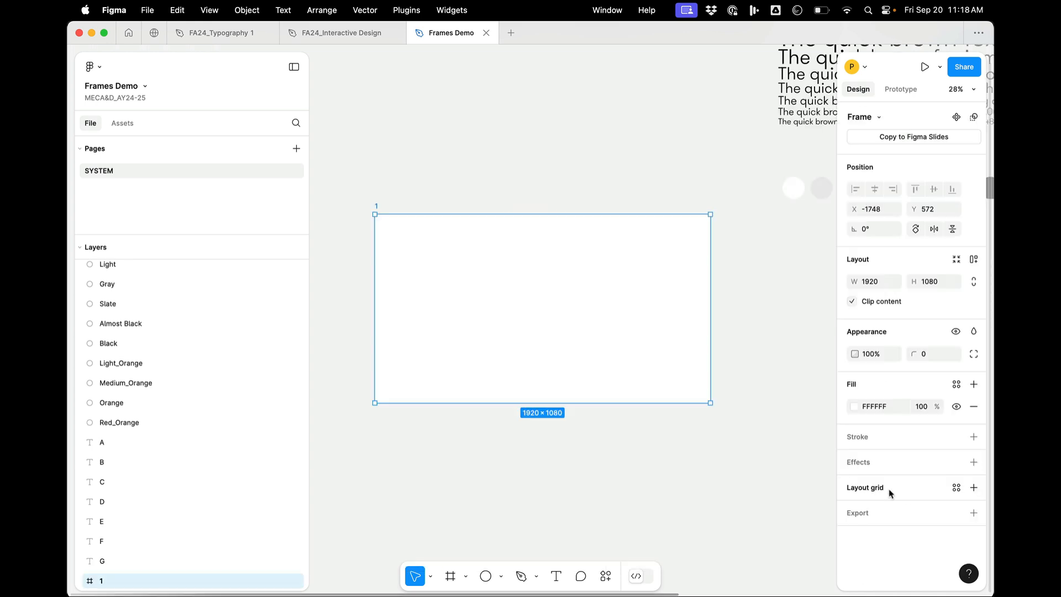
left_click(973, 487)
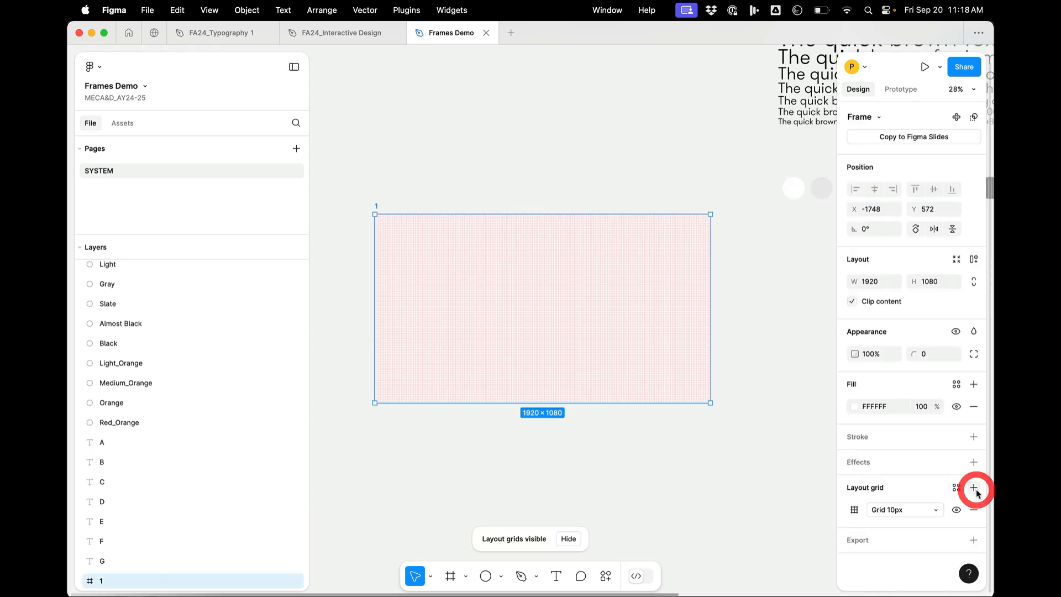
left_click(923, 512)
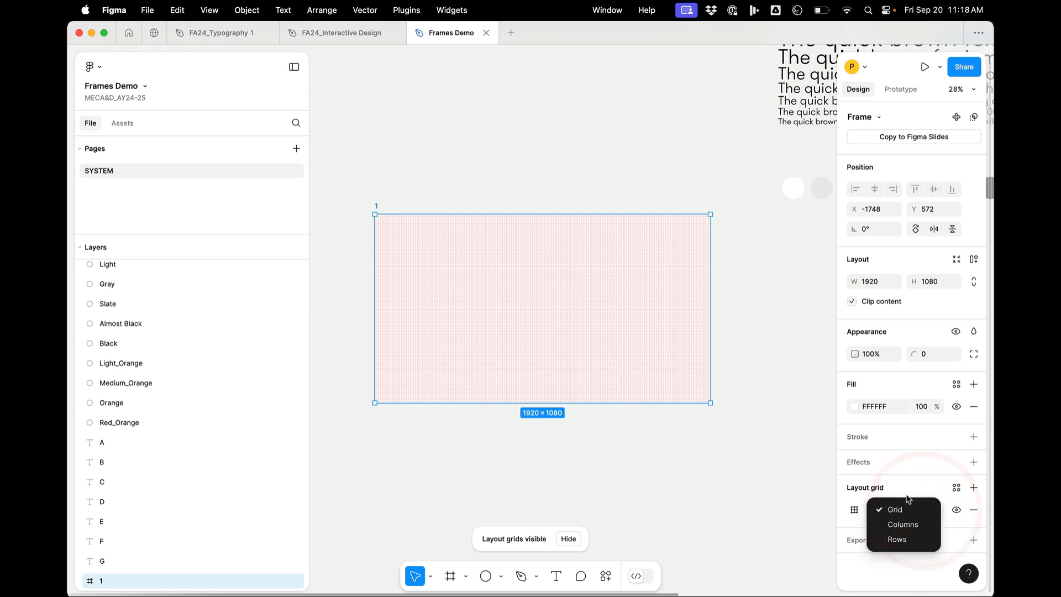
left_click(853, 510)
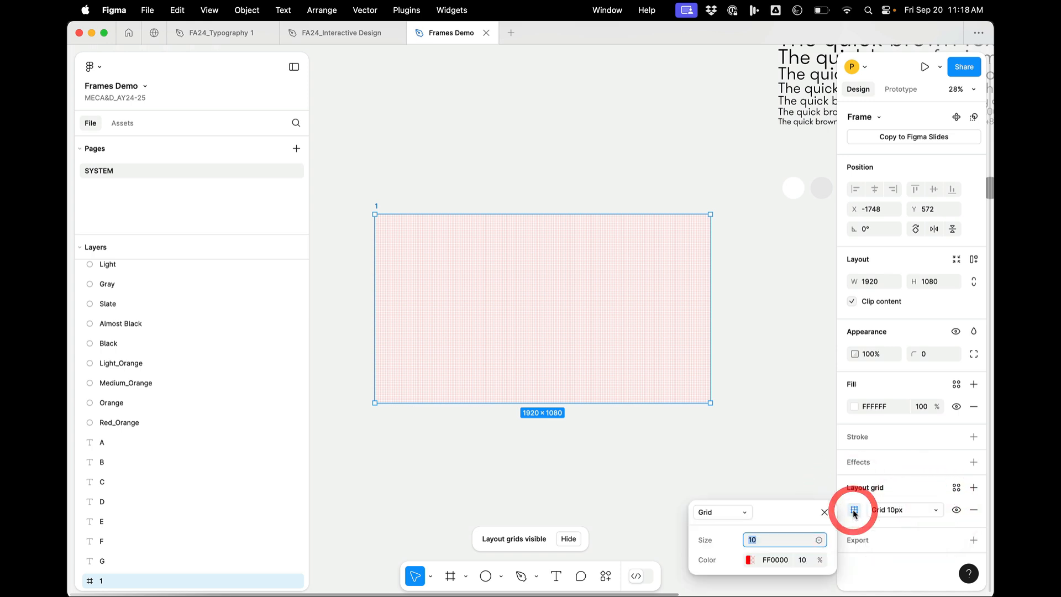
left_click(853, 509)
Examine the frame's grid close up, its available grid types, and the effect of hiding and showing it.
left_click(913, 510)
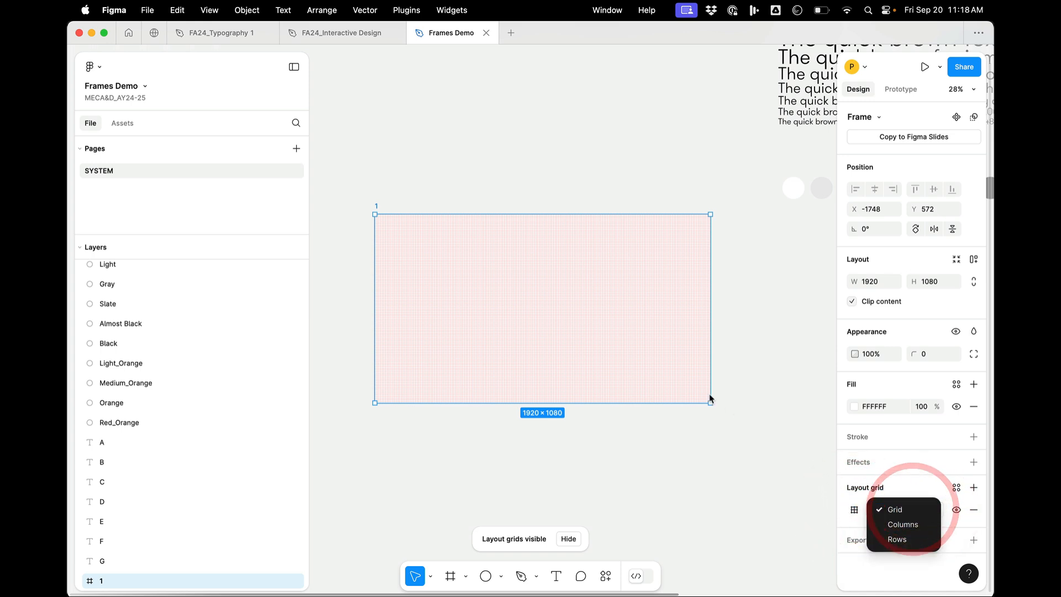
left_click(609, 325)
scroll(609, 325, "up", 5)
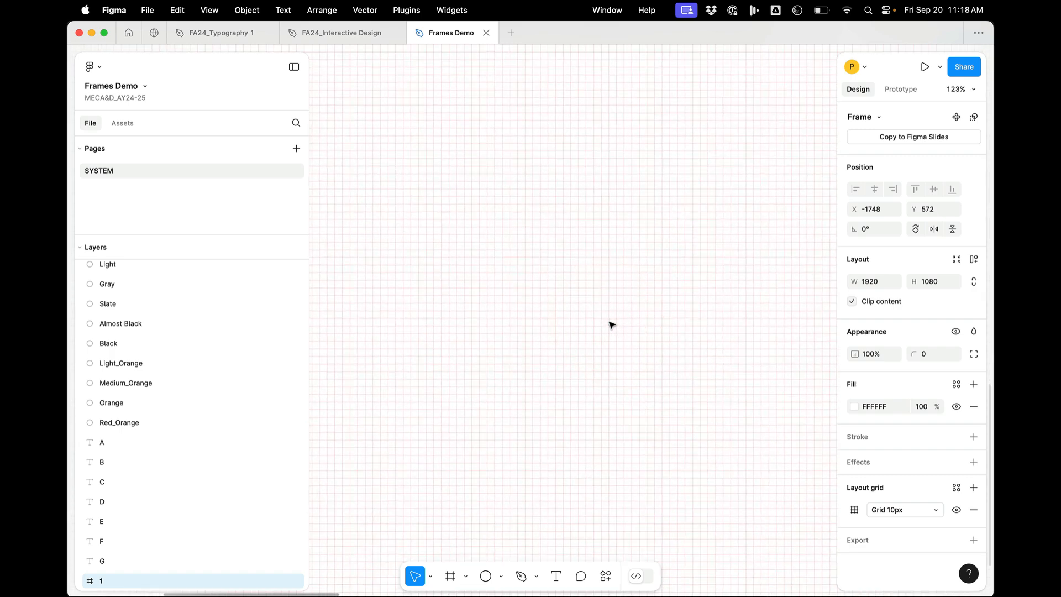
key("shift+2")
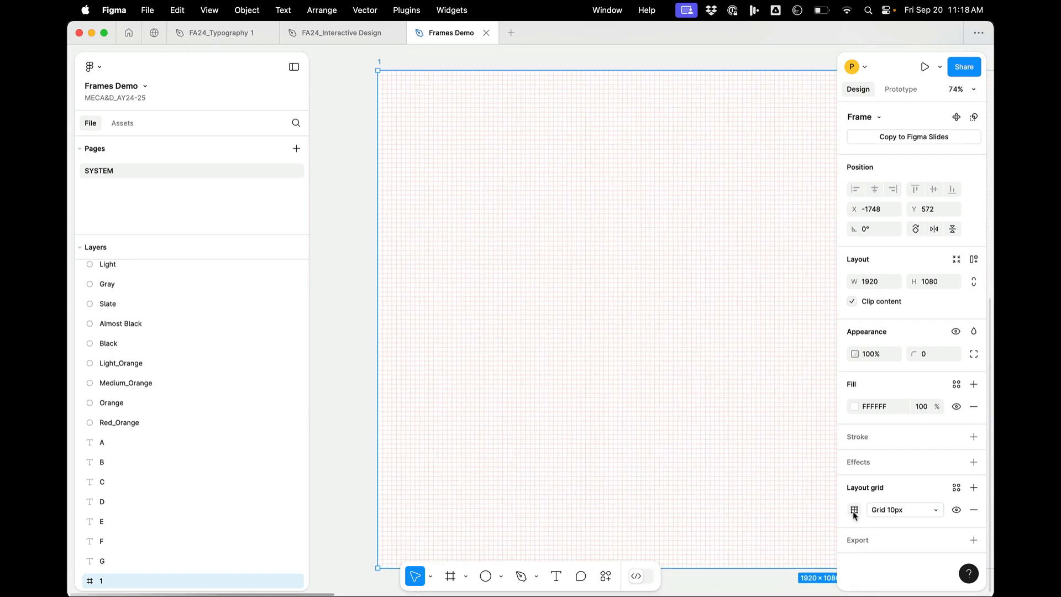
left_click(927, 512)
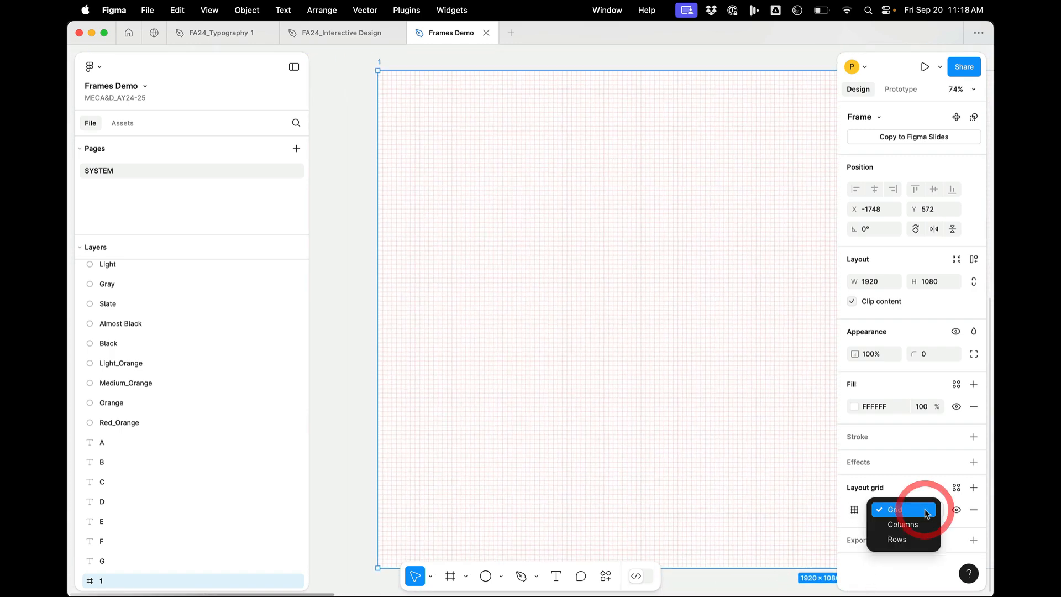
left_click(854, 509)
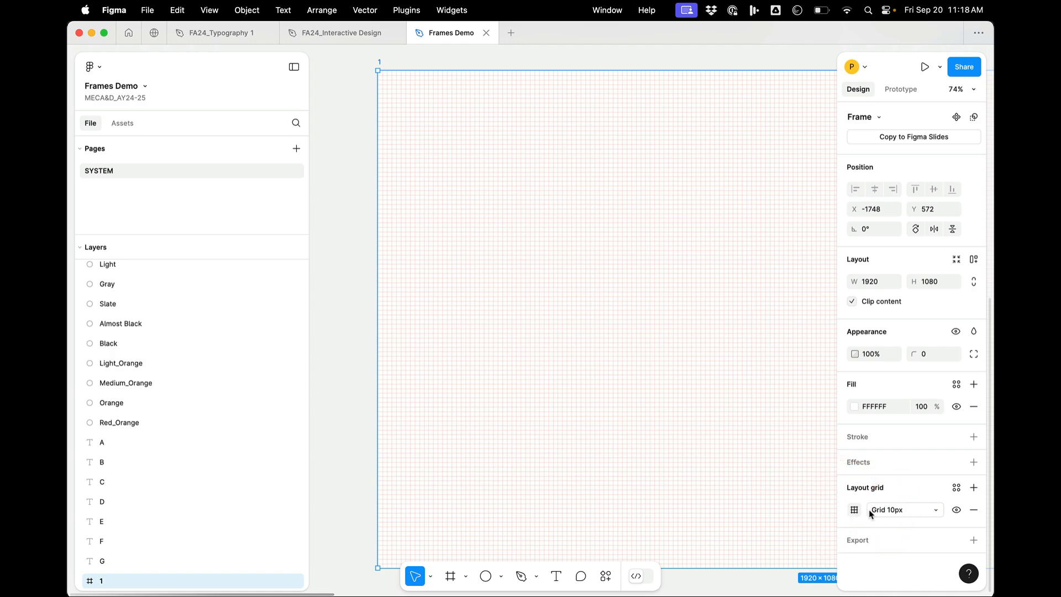
left_click(957, 511)
left_click(957, 511)
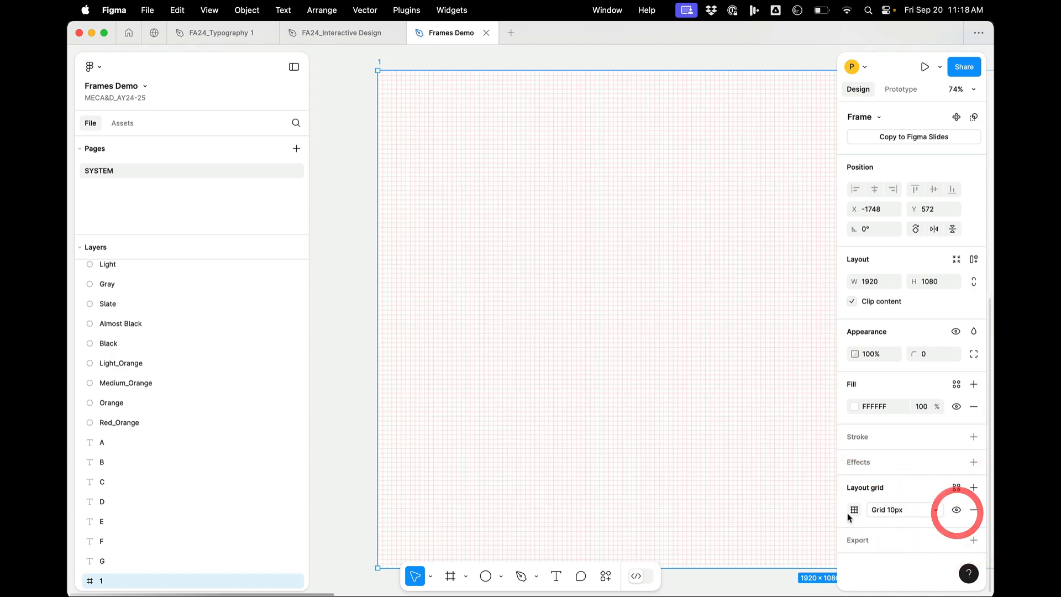
Try larger cell sizes for the uniform grid and set the size to 20.
left_click(855, 510)
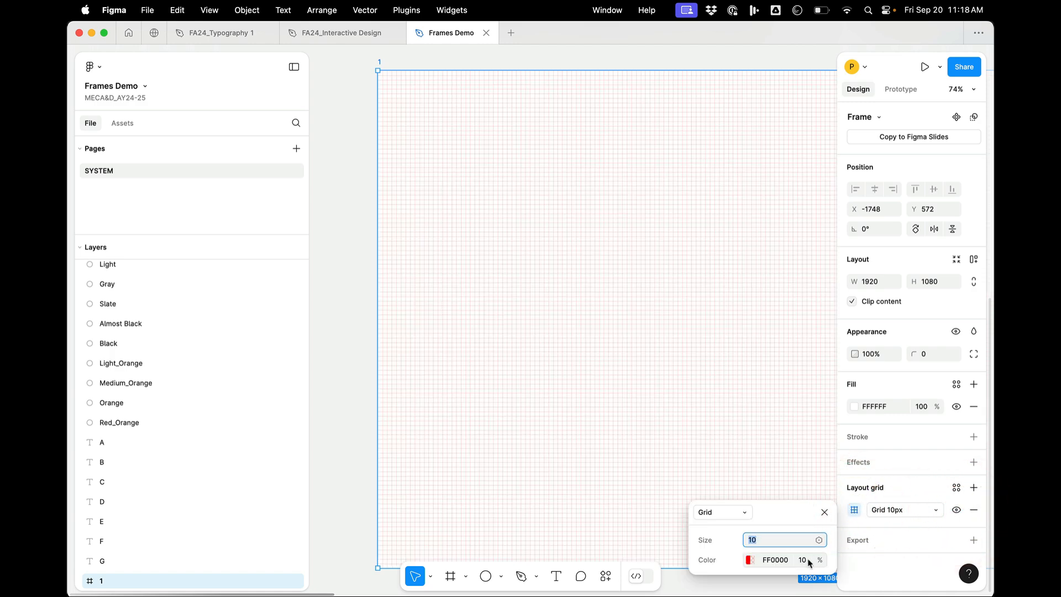
left_click(781, 540)
key("shift+Up")
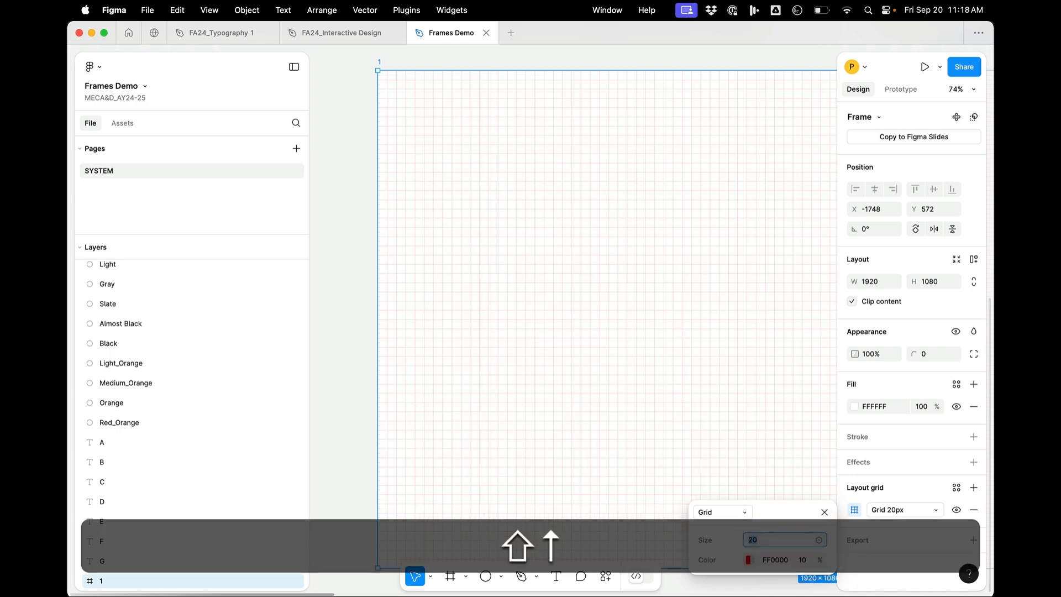
key("shift+Up")
key("shift+Up")
key("shift+Down")
key("shift+Down")
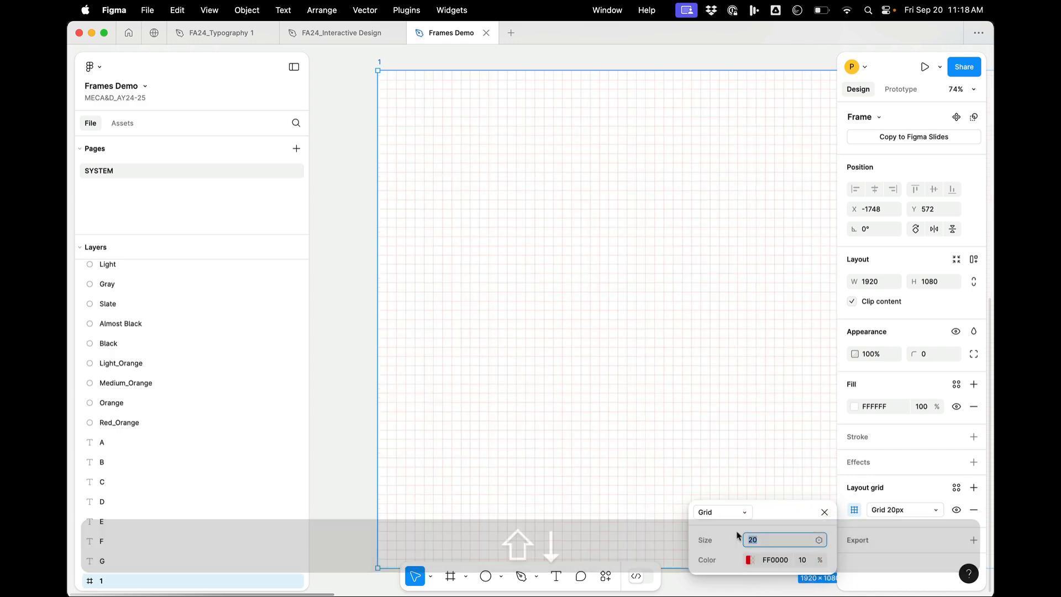
Change the uniform grid's color to blue 00A1FF, keeping 10% opacity.
left_click(749, 560)
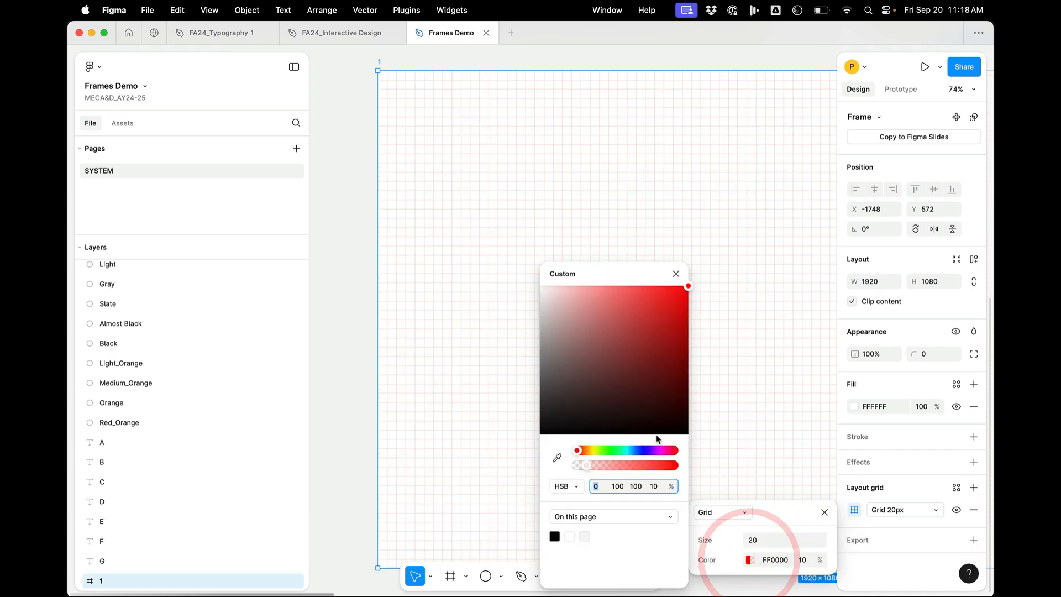
left_click_drag(603, 451, 630, 451)
left_click(756, 185)
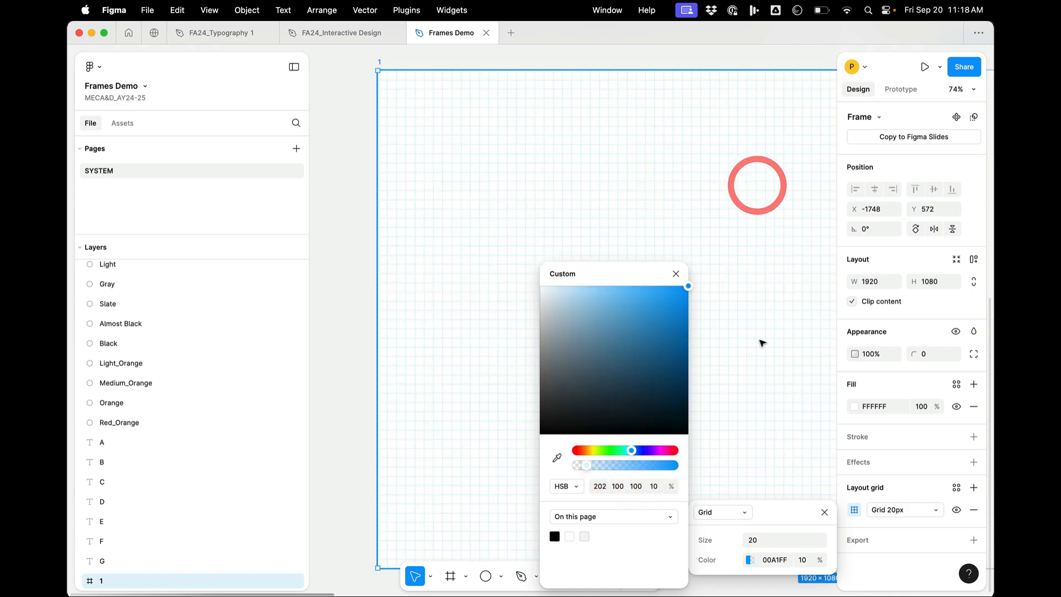
left_click(677, 274)
left_click(677, 275)
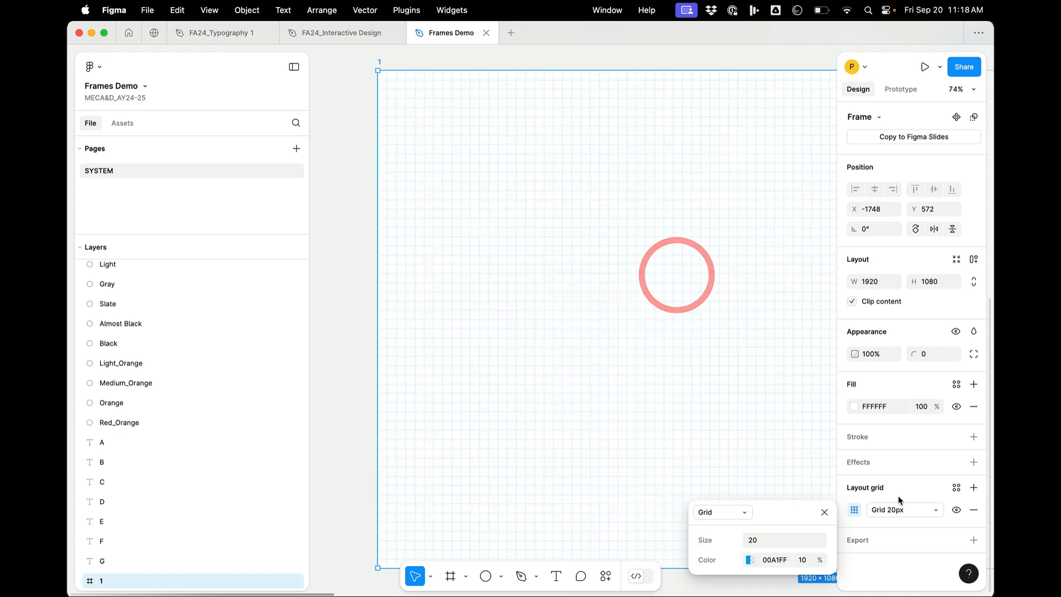
Remove the uniform grid from frame 1 and add a Columns layout grid in its place.
left_click(974, 514)
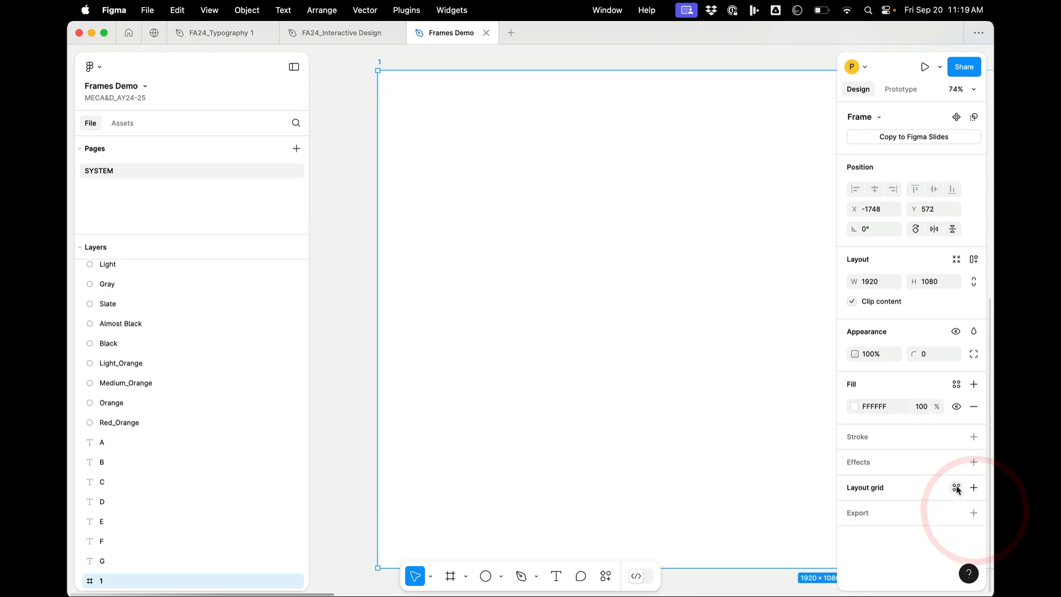
left_click(973, 489)
left_click(890, 509)
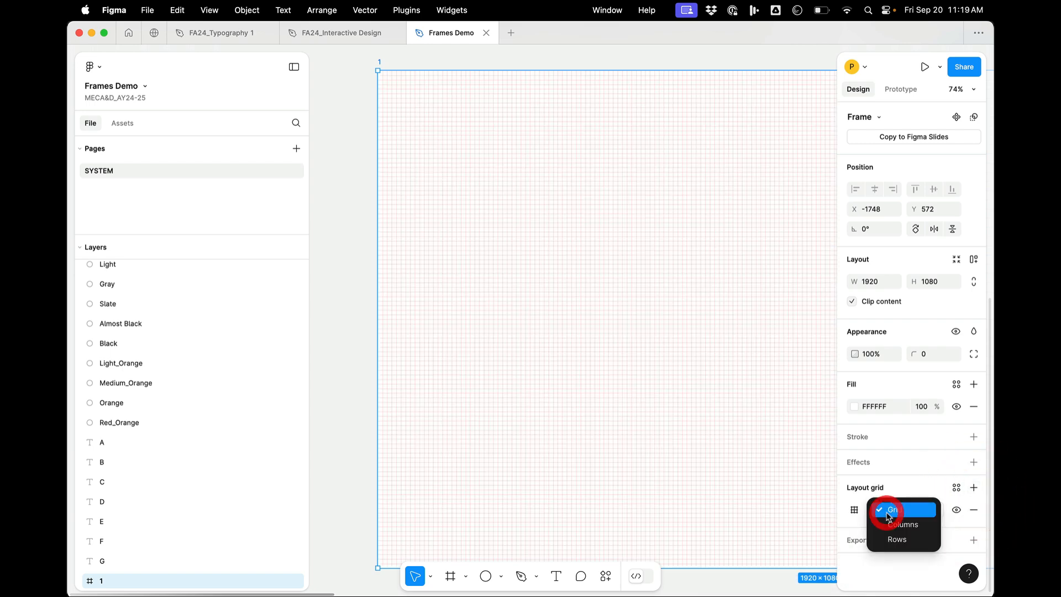
left_click(887, 521)
key("shift+1")
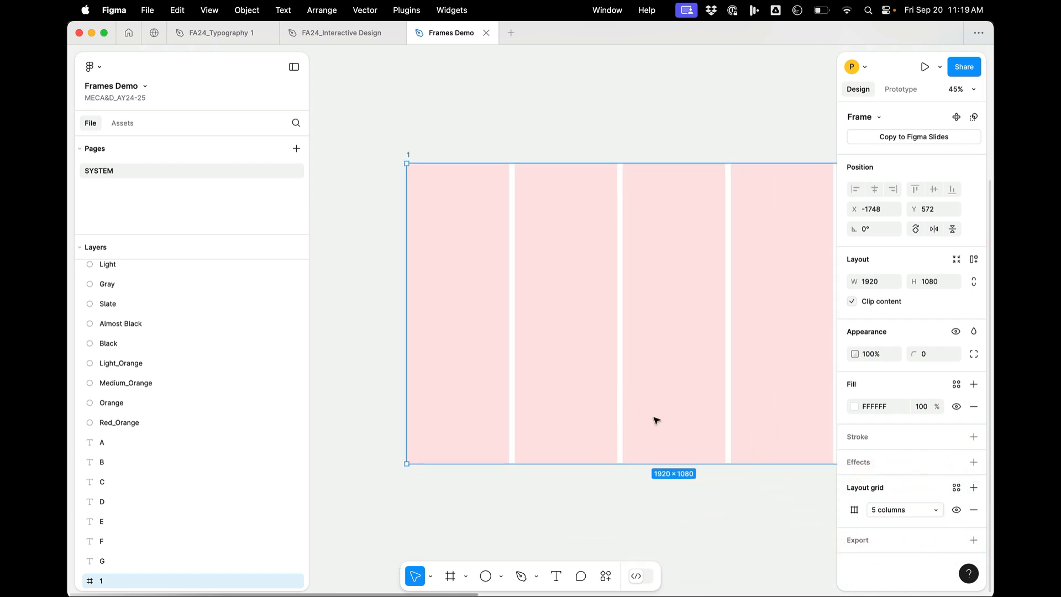
Set the column grid's type to Left and its count to 9.
left_click(854, 509)
left_click(773, 513)
left_click(774, 470)
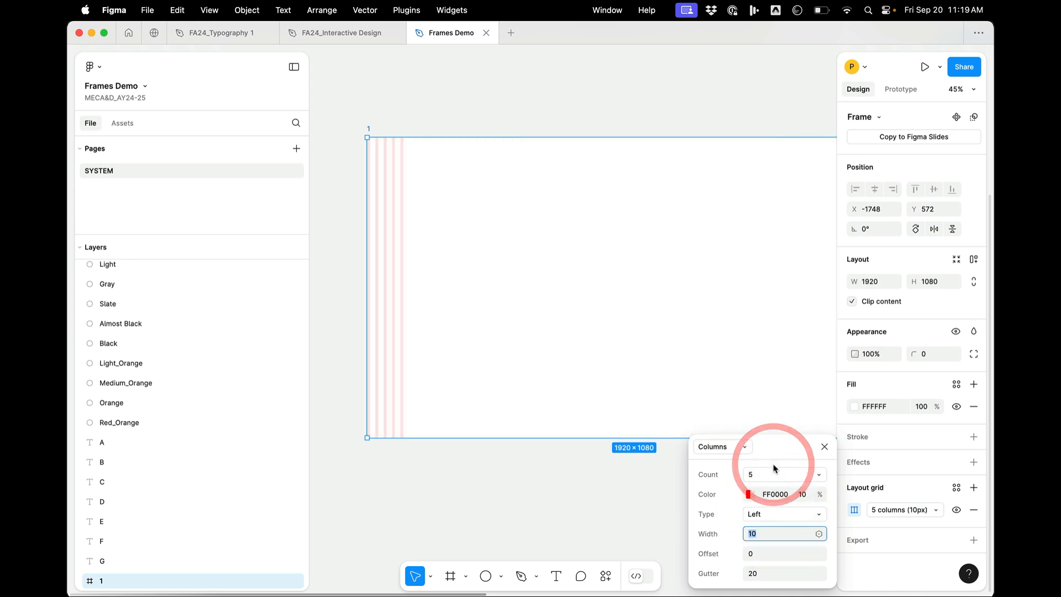
left_click(768, 474)
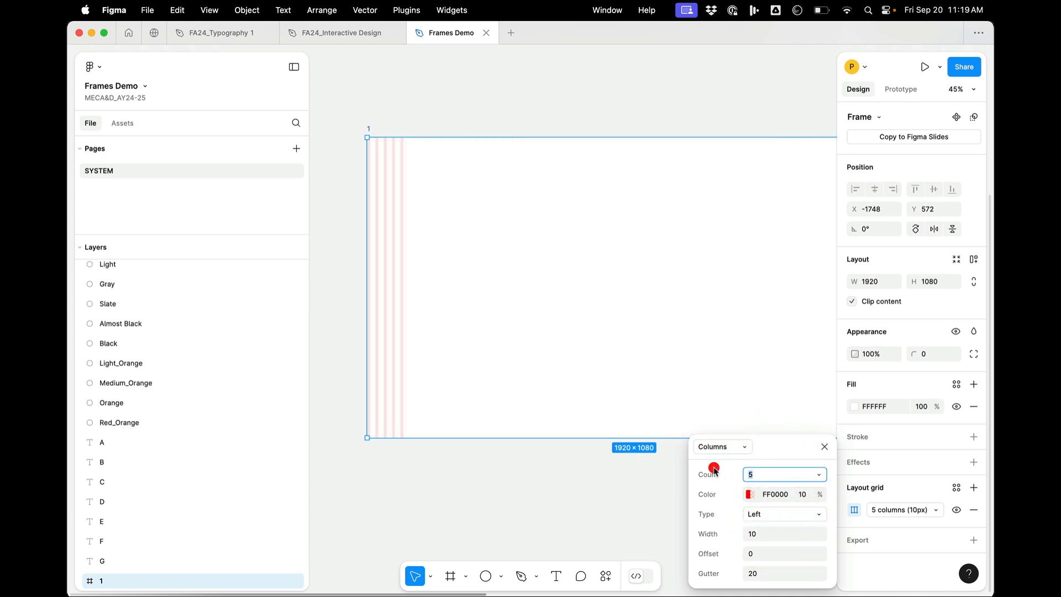
key("Up")
key("Up")
key("Up")
key("Up")
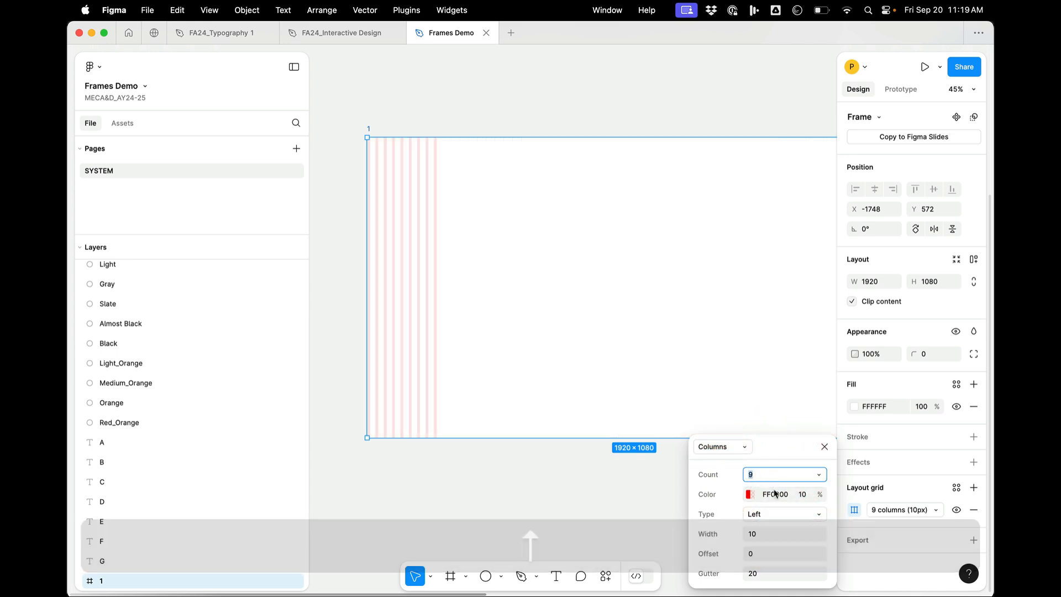
Try the Right and Center types for the column grid and settle on Stretch.
left_click(769, 515)
left_click(771, 528)
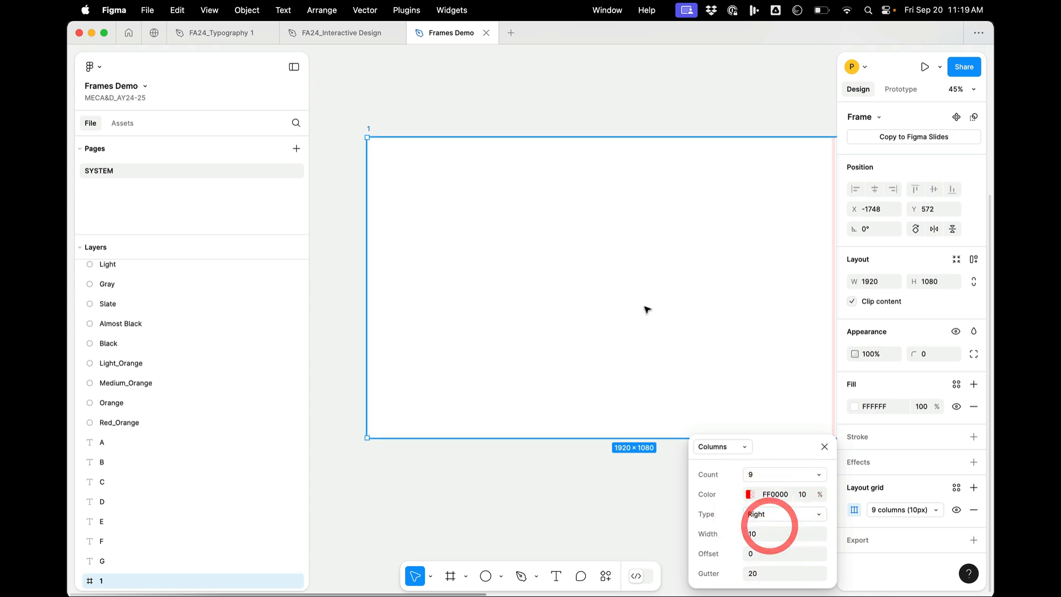
left_click(756, 515)
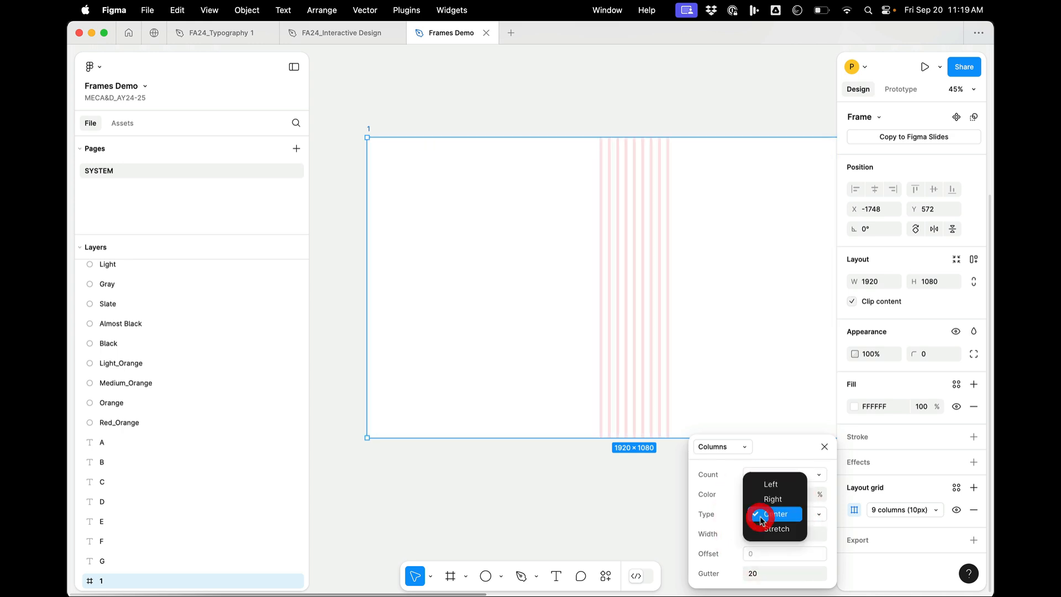
left_click(764, 531)
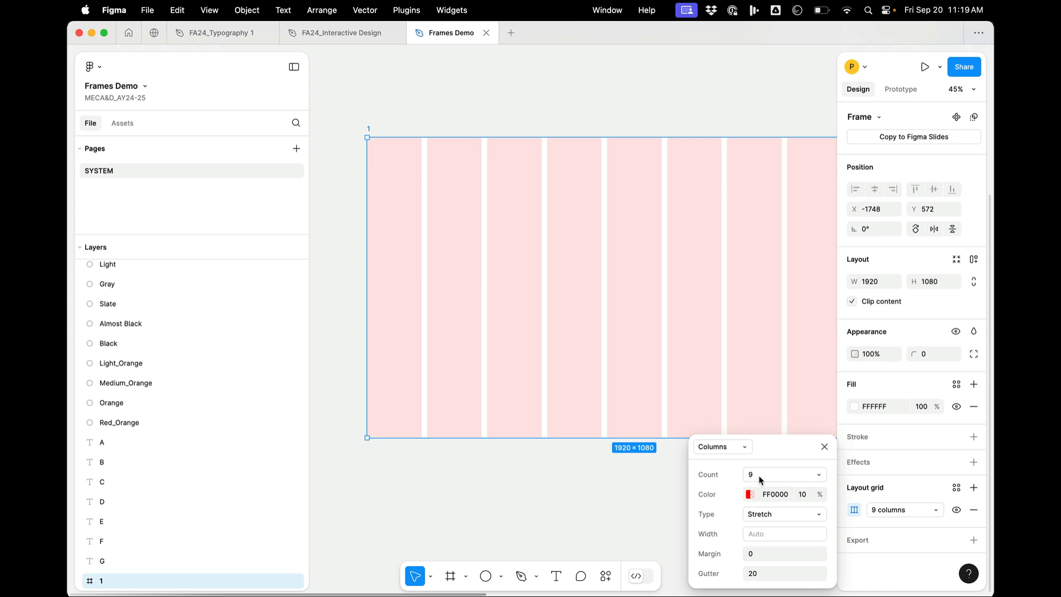
Set the column count to 8 and the column grid's margin to 60.
left_click(727, 474)
type("8")
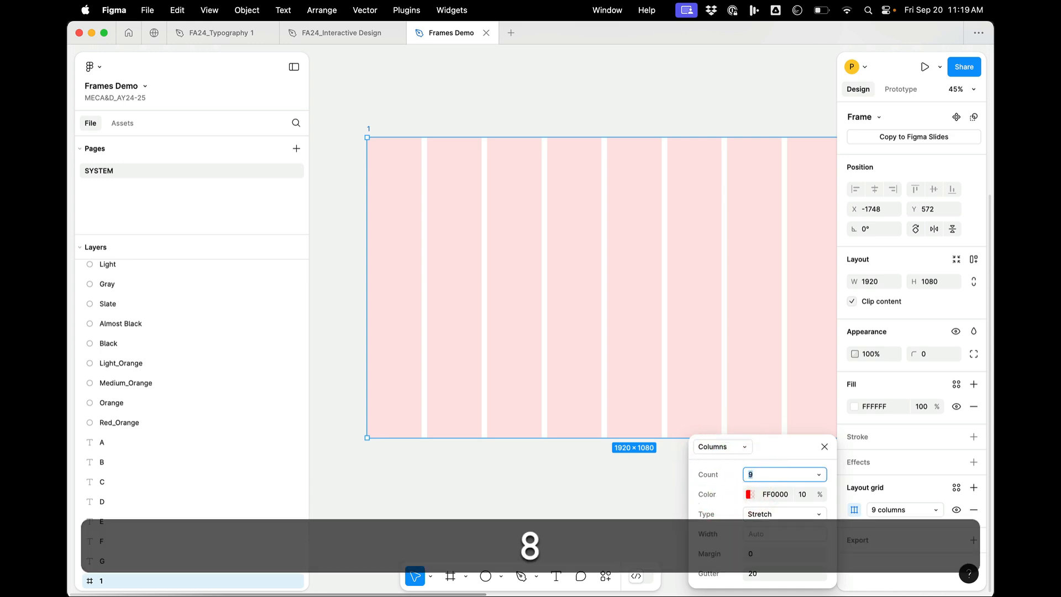
left_click(768, 537)
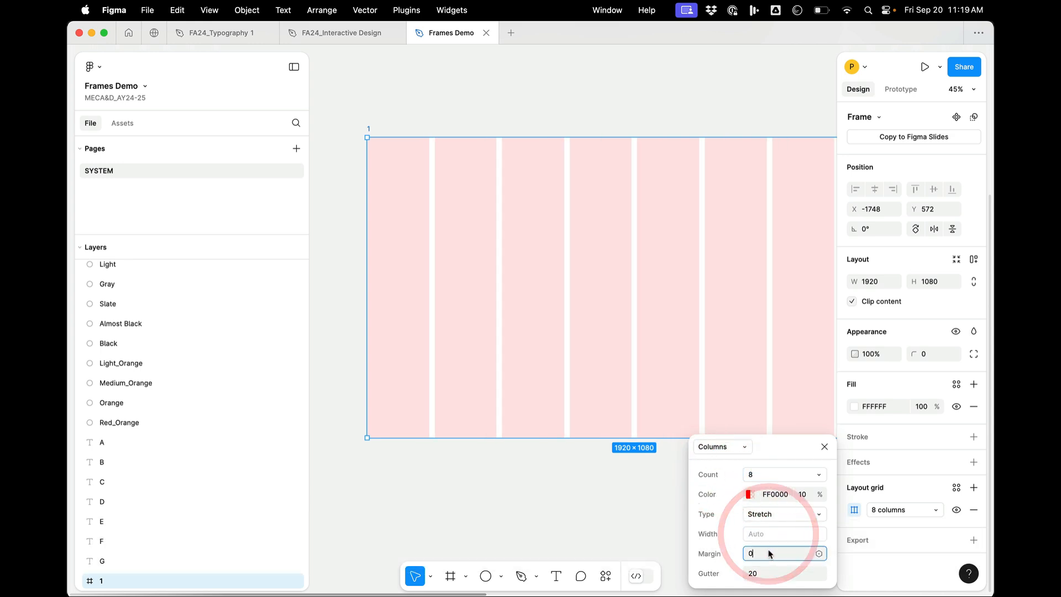
left_click(768, 551)
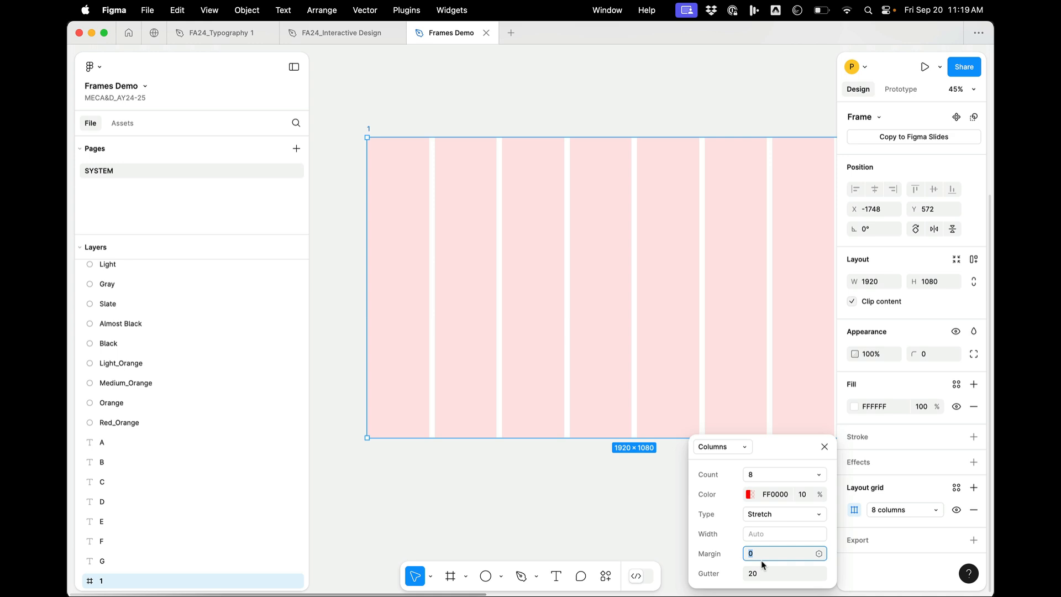
left_click(775, 539)
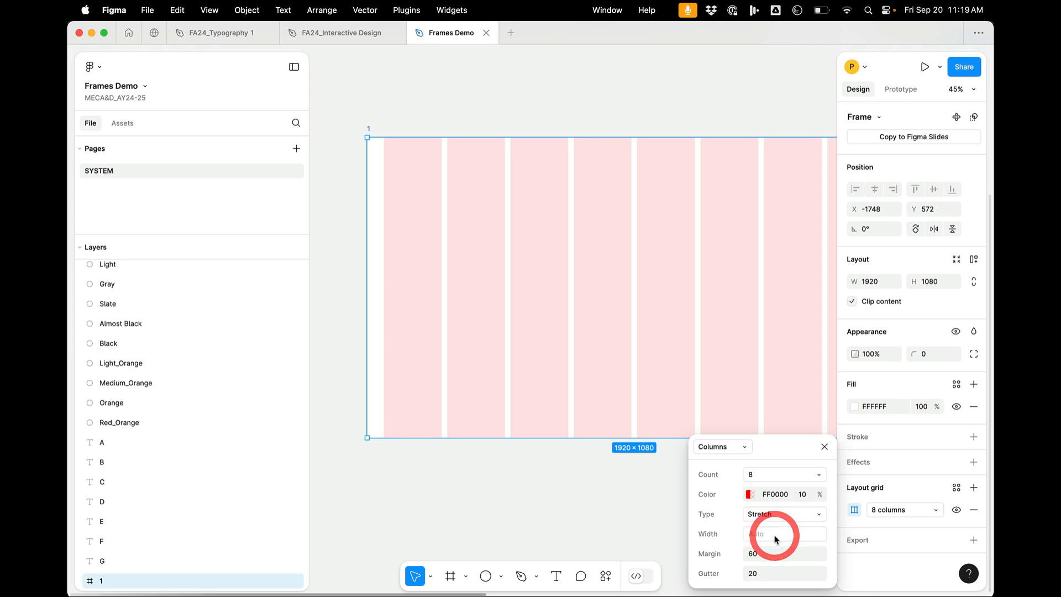
Try narrower gutters between the columns, set the gutter back to 20, and close the grid settings.
scroll(584, 286, "right", 2)
scroll(584, 287, "down", 2)
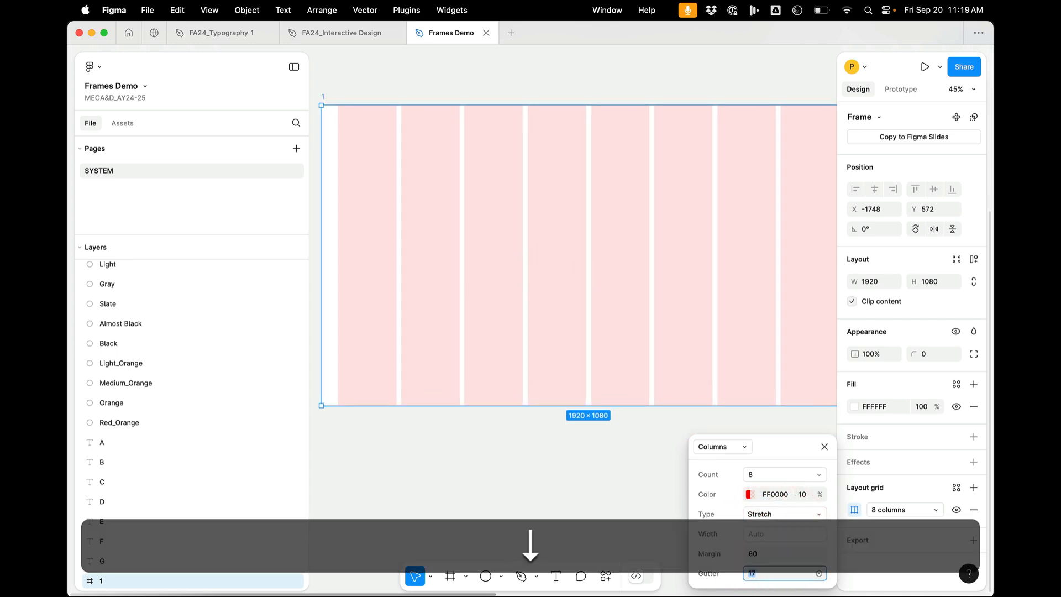
key("shift+Down")
key("shift+Down")
key("shift+Up")
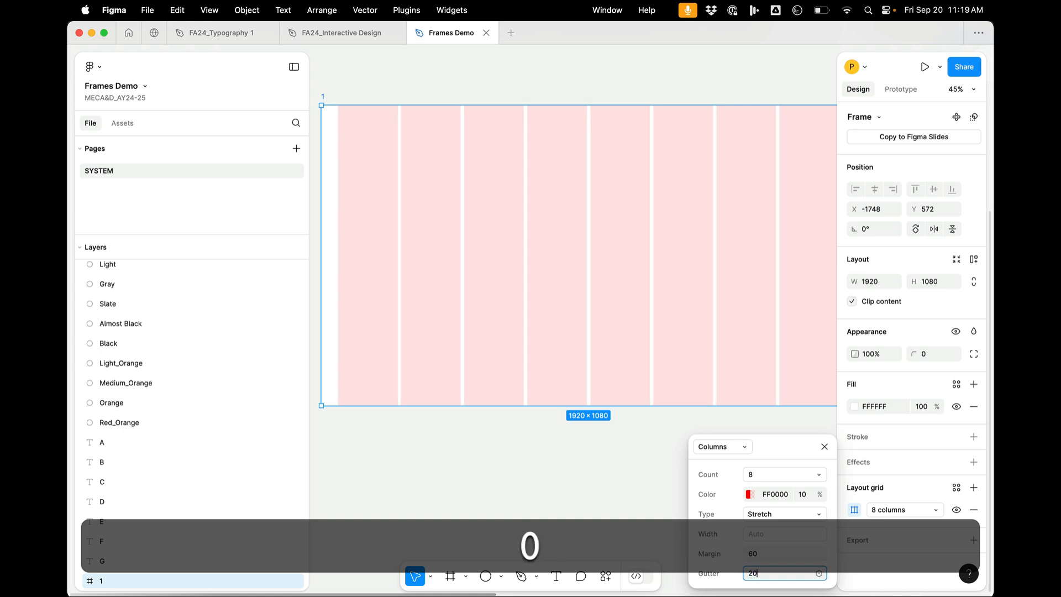
left_click(824, 446)
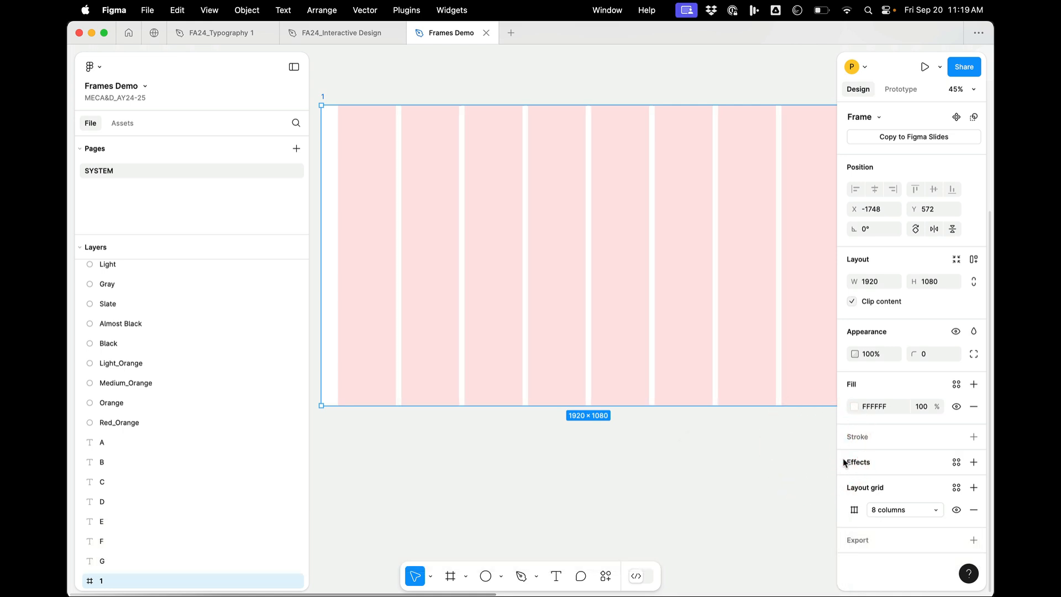
Remove the 8-column layout grid from frame 1 and undo the removal.
scroll(697, 386, "down", 2)
scroll(697, 386, "right", 2)
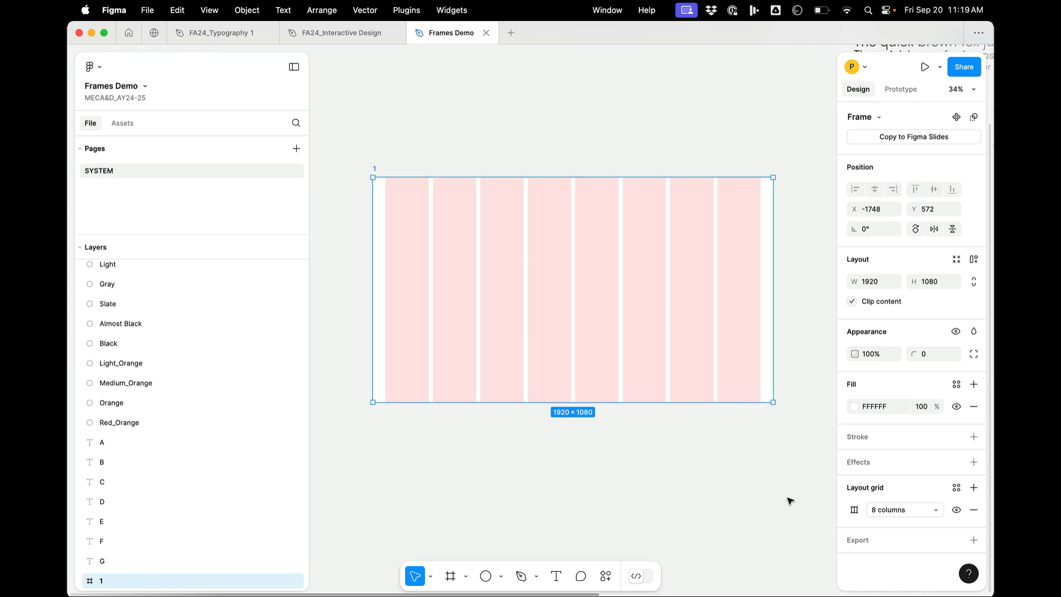
left_click(974, 510)
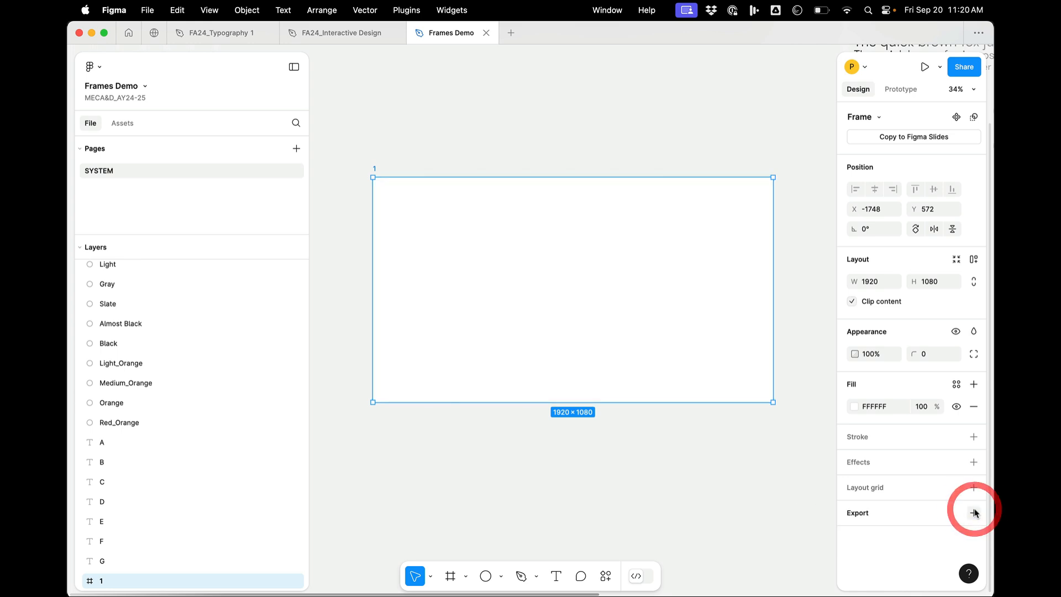
key("super+z")
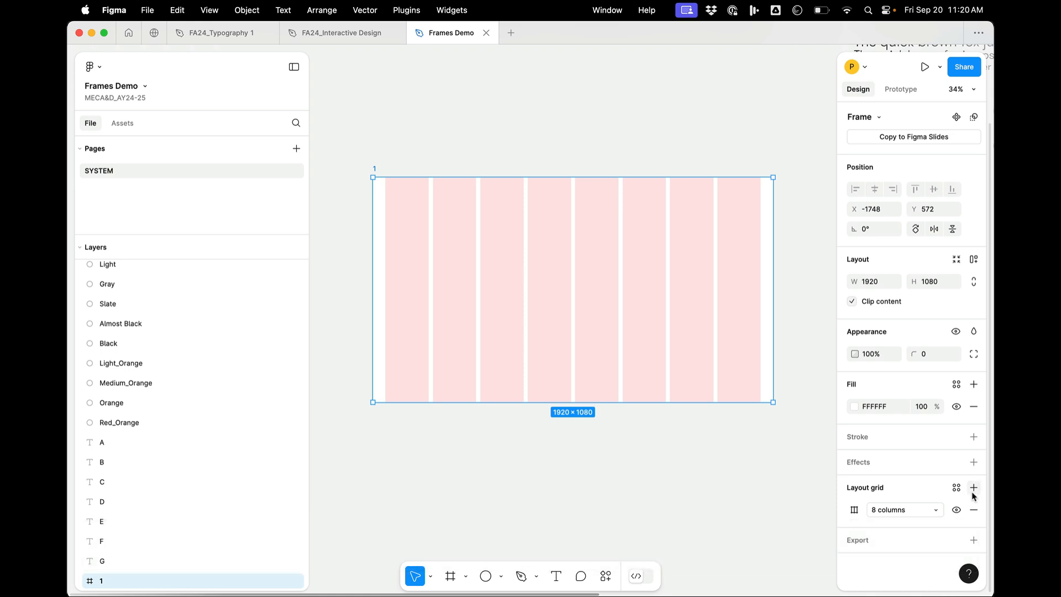
Add a second layout grid to frame 1, change it to Rows, and set its type to Top.
left_click(973, 488)
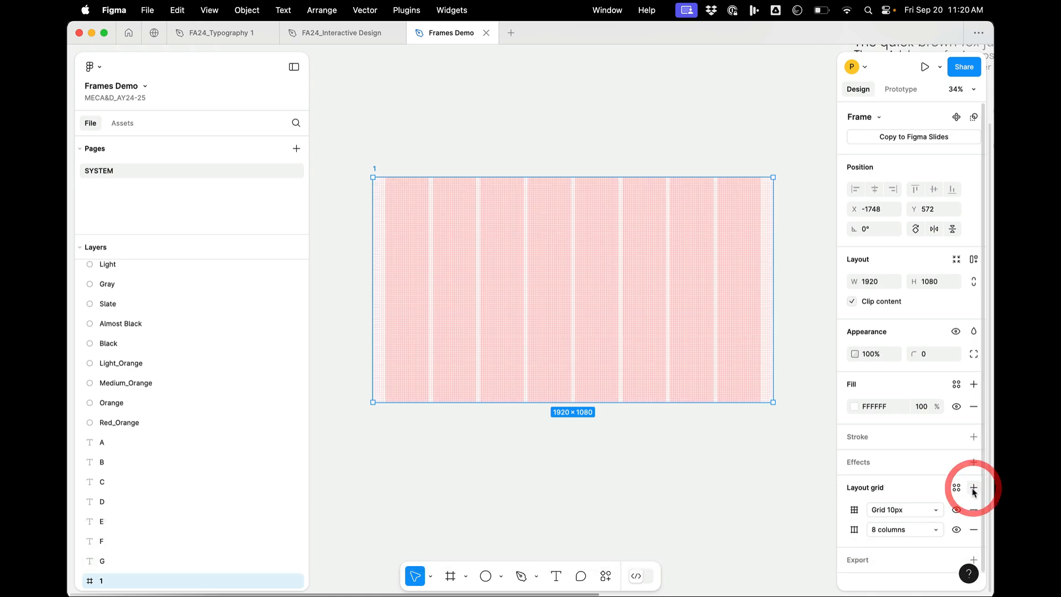
left_click(854, 510)
left_click(718, 511)
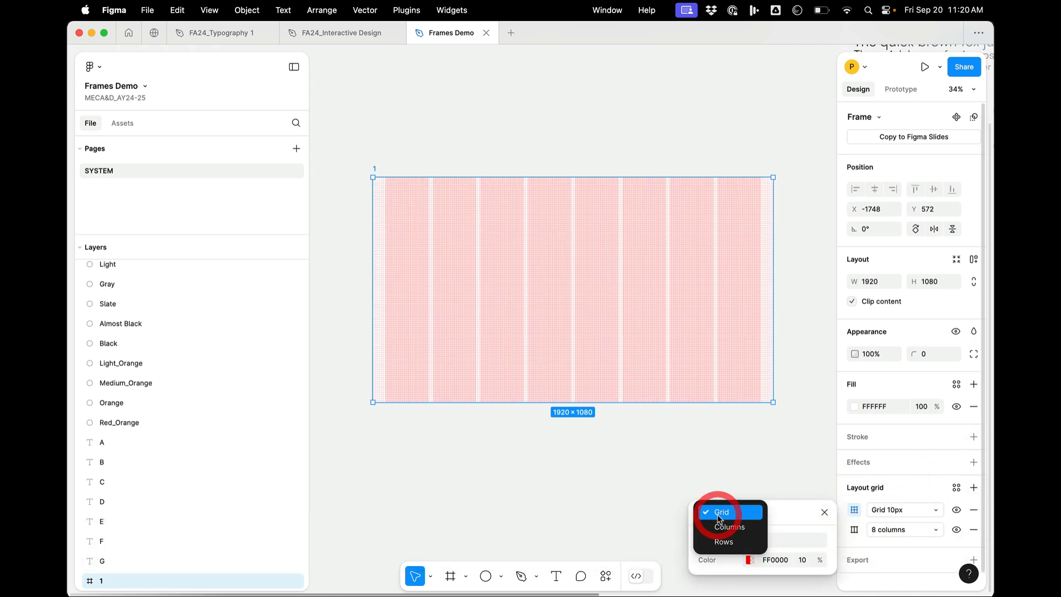
left_click(724, 541)
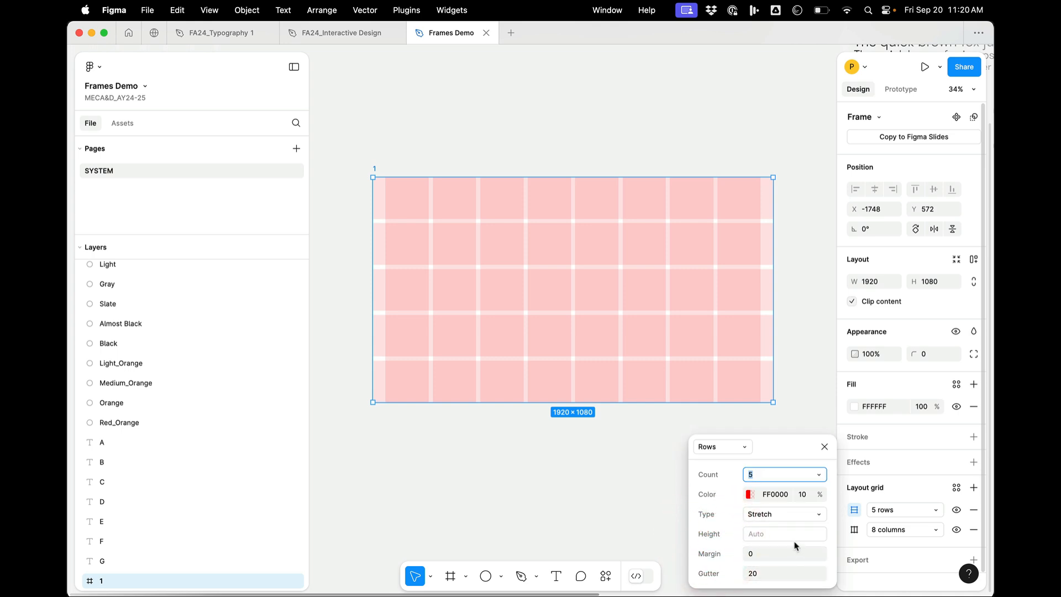
left_click(786, 516)
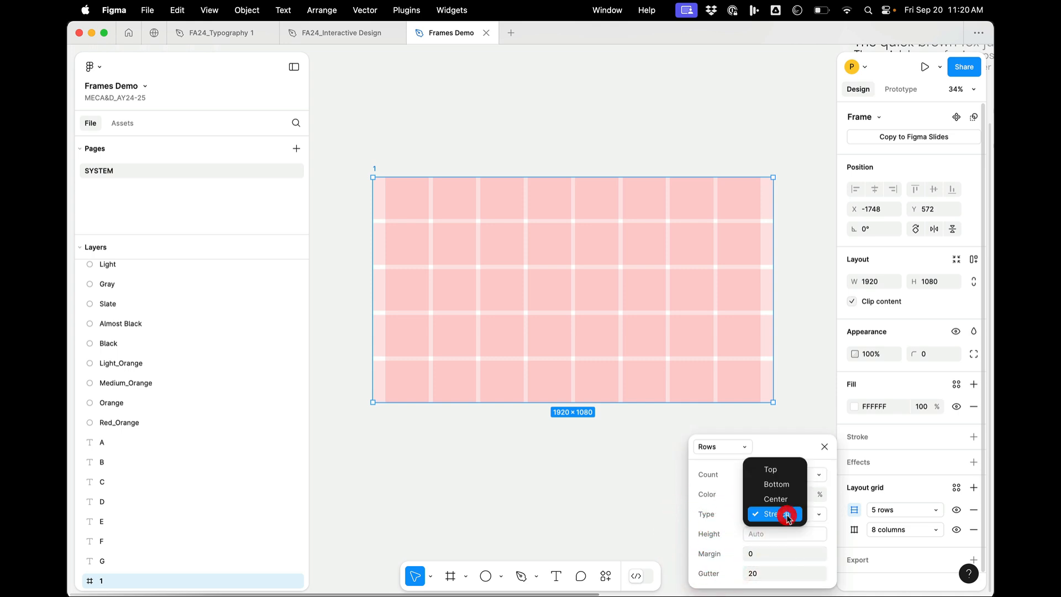
left_click(775, 469)
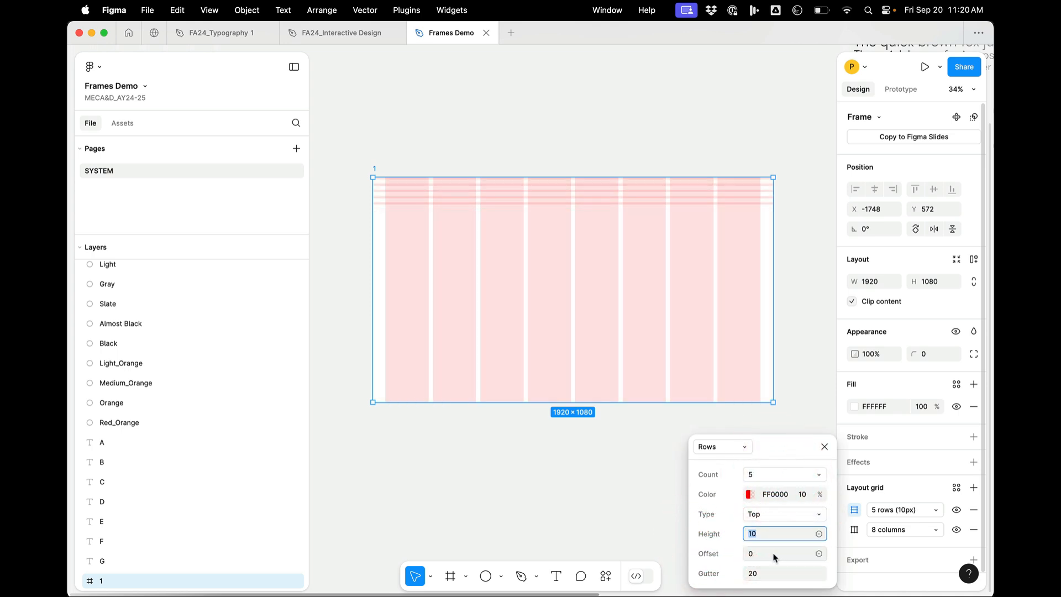
Set the row grid's offset to 20.
left_click(773, 554)
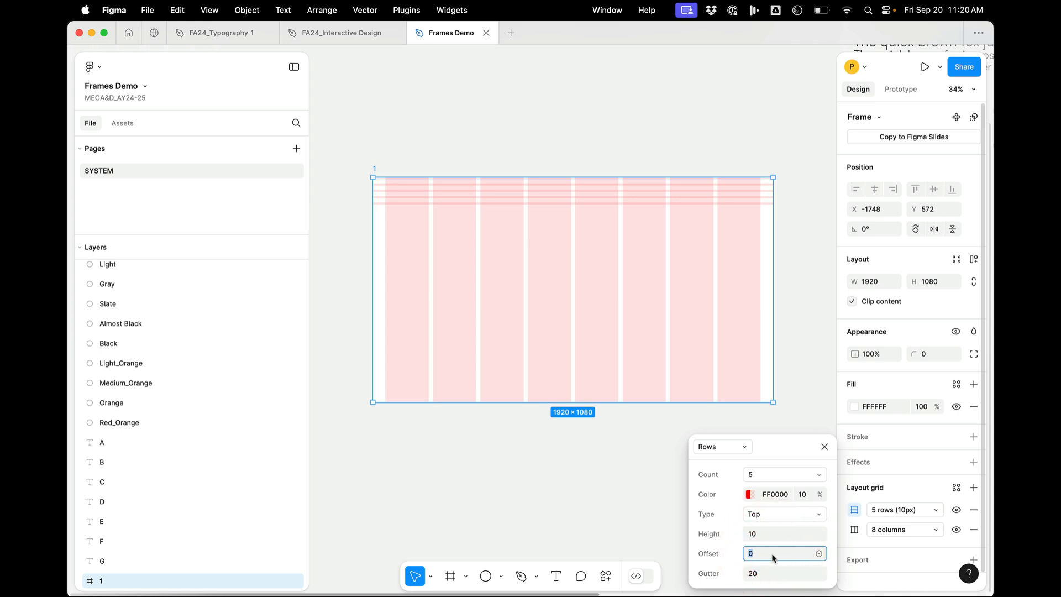
type("20")
left_click(775, 536)
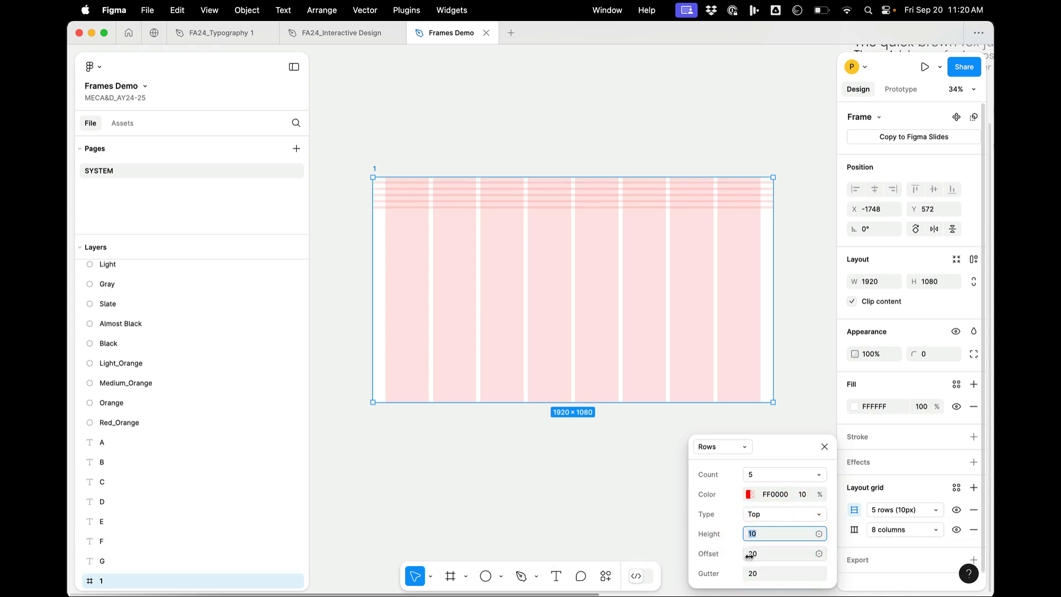
scroll(558, 246, "up", 5)
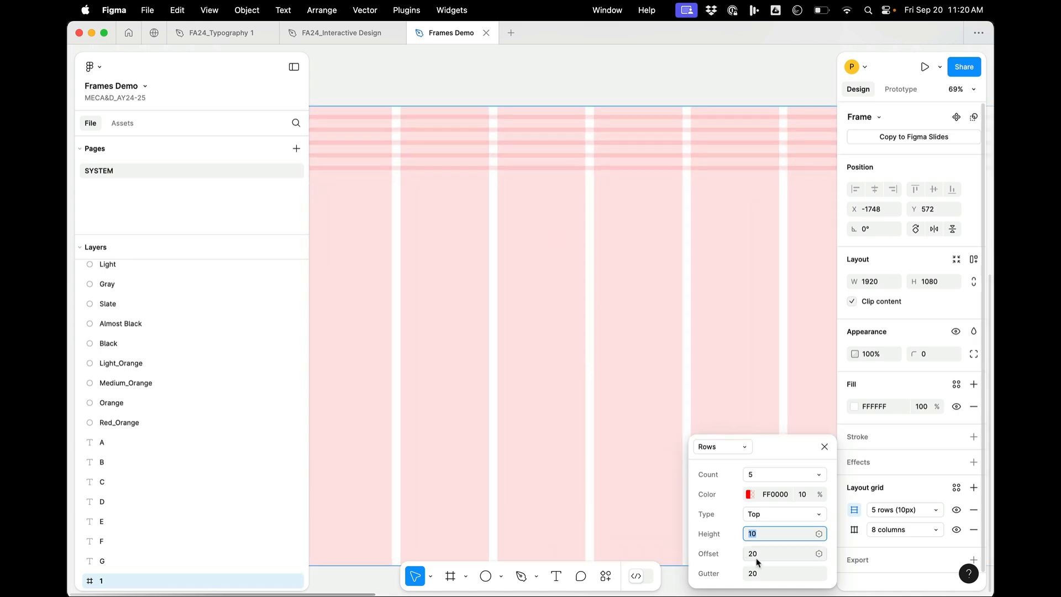
Set the row grid's height to 20 and its offset to 0.
left_click(772, 574)
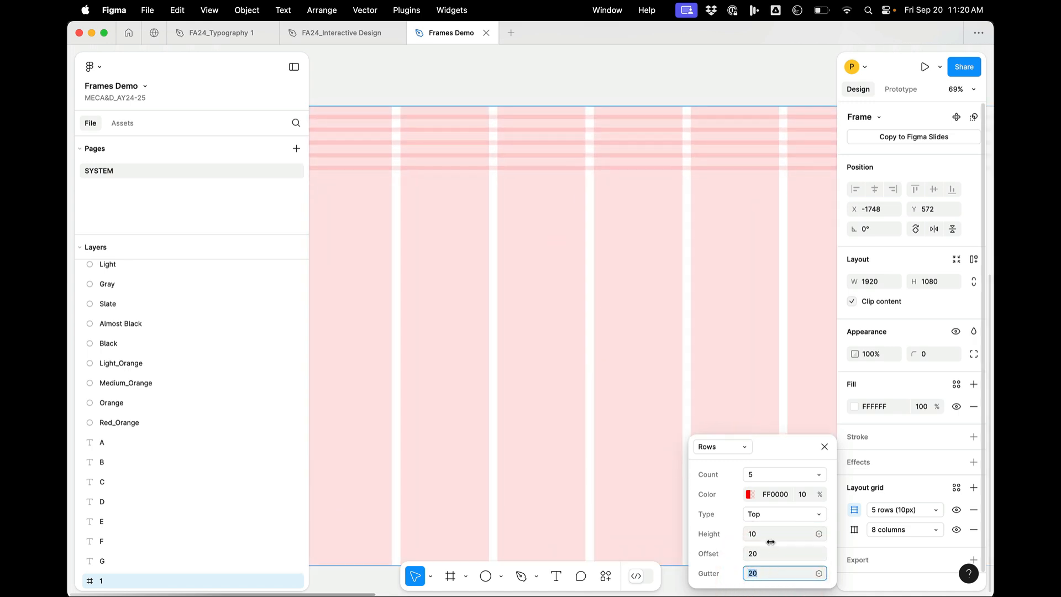
left_click(767, 535)
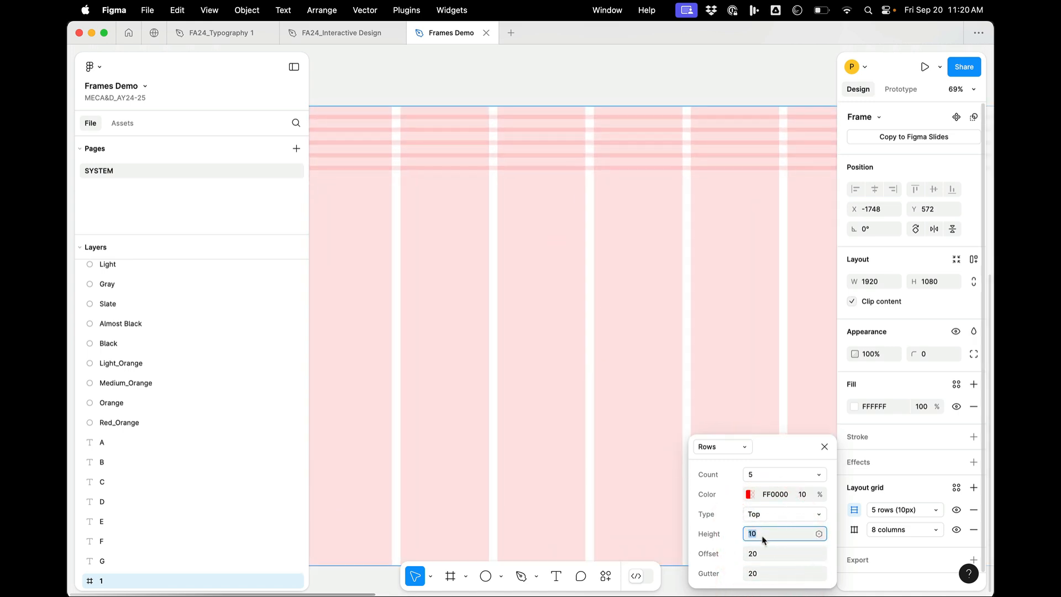
type("20")
left_click(770, 558)
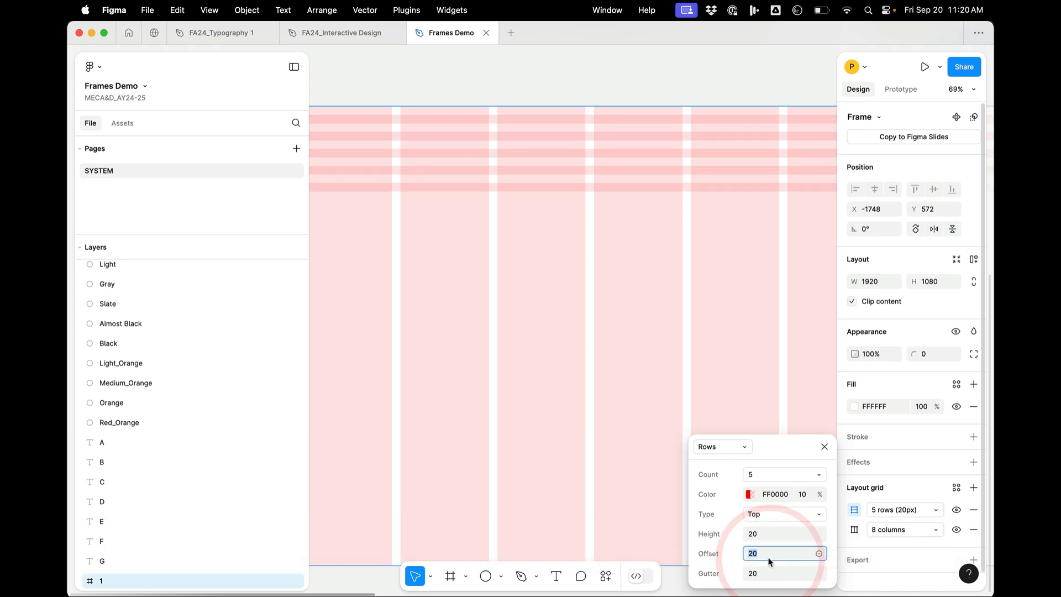
type("0")
left_click(772, 533)
scroll(486, 381, "up", 1)
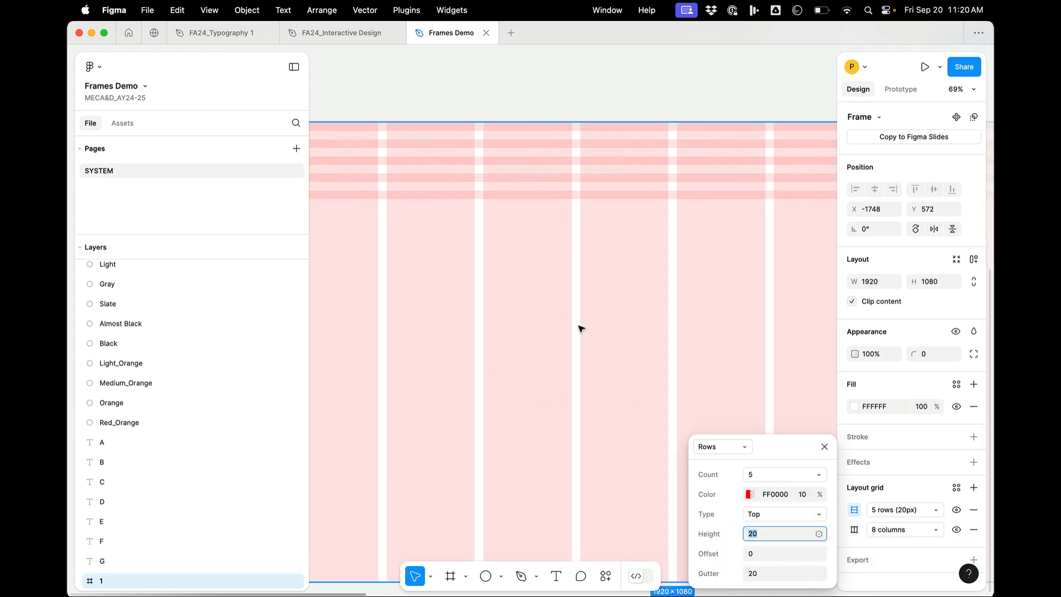
Set the row grid's count to 10.
left_click(786, 474)
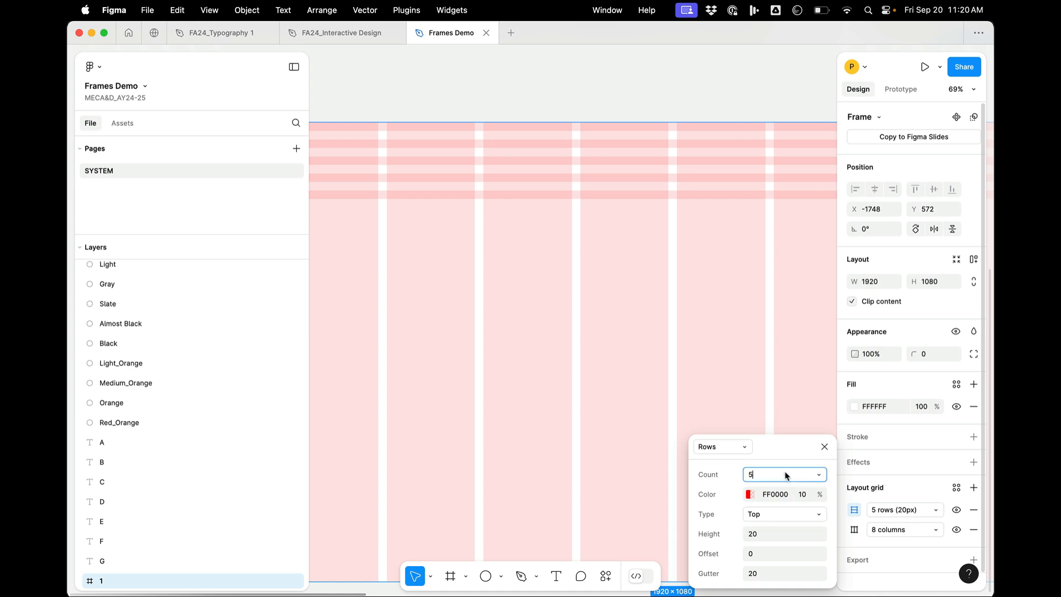
left_click(818, 474)
left_click(782, 543)
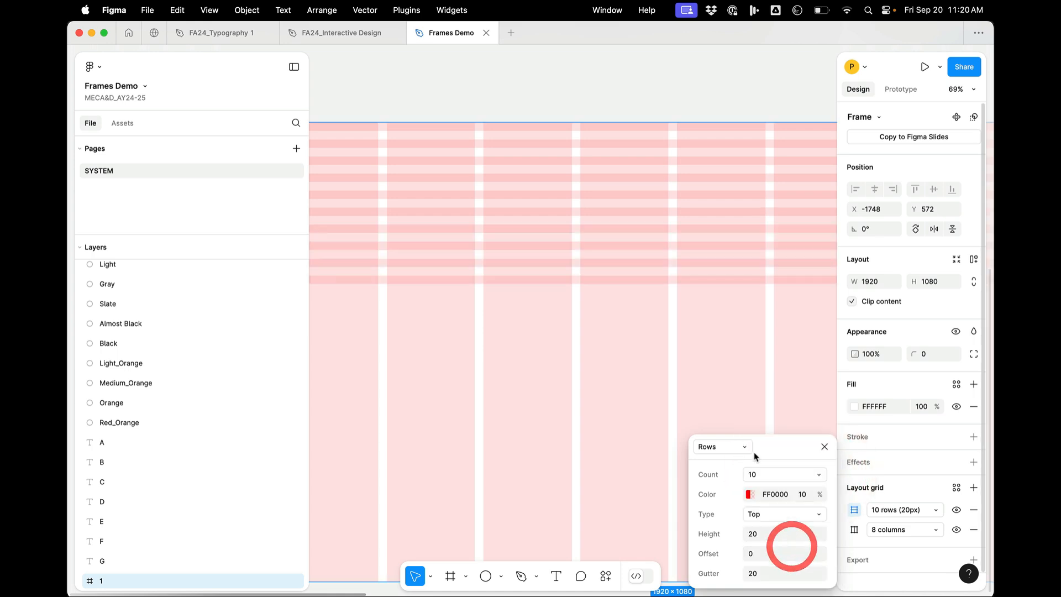
Set the row count to Auto so the rows fill frame 1, and deselect the frame to check the grid.
left_click(775, 475)
left_click(818, 475)
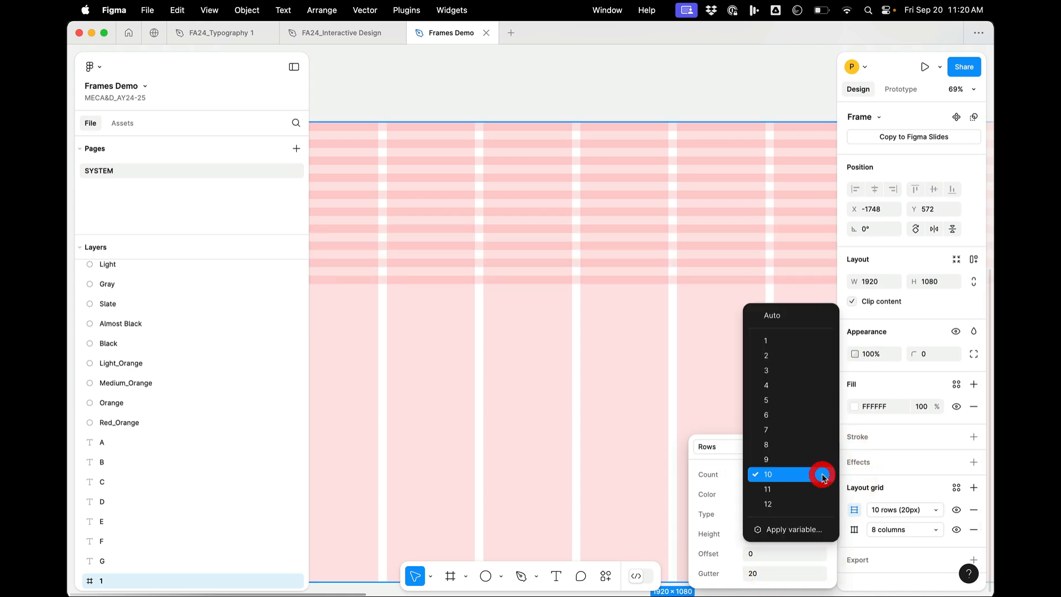
left_click(783, 312)
scroll(658, 310, "down", 5)
left_click(583, 154)
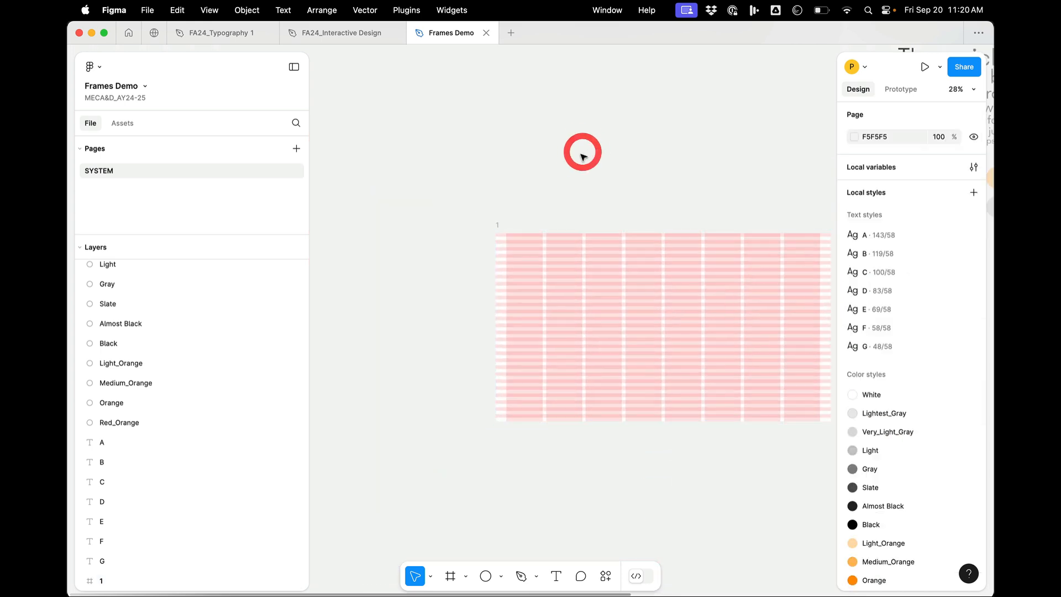
Reduce the color opacity of frame 1's 20px row grid to 5% and deselect the frame.
left_click(499, 228)
scroll(501, 230, "right", 3)
scroll(501, 230, "down", 1)
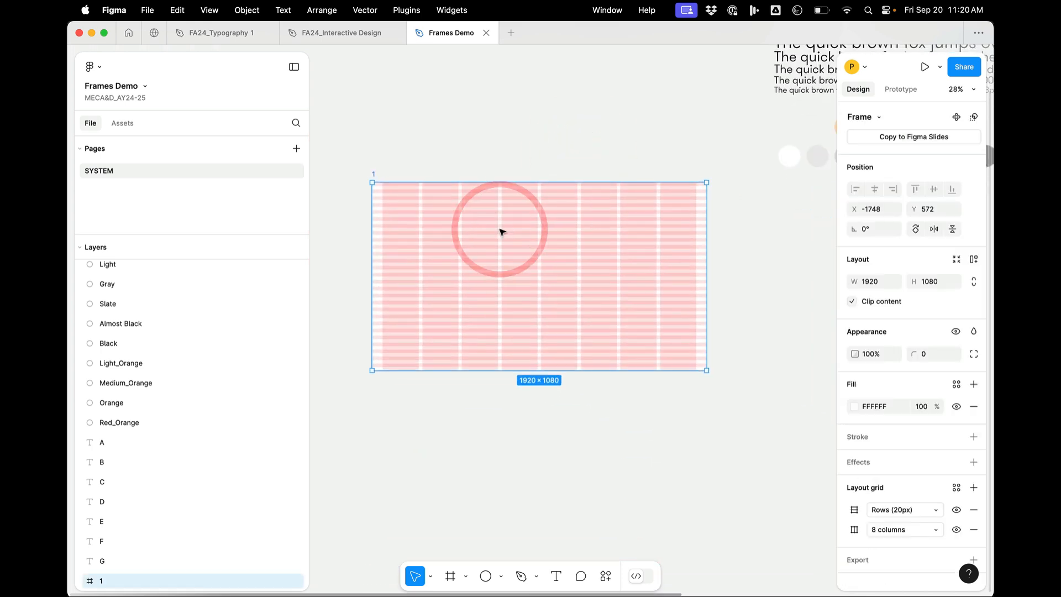
scroll(499, 231, "up", 3)
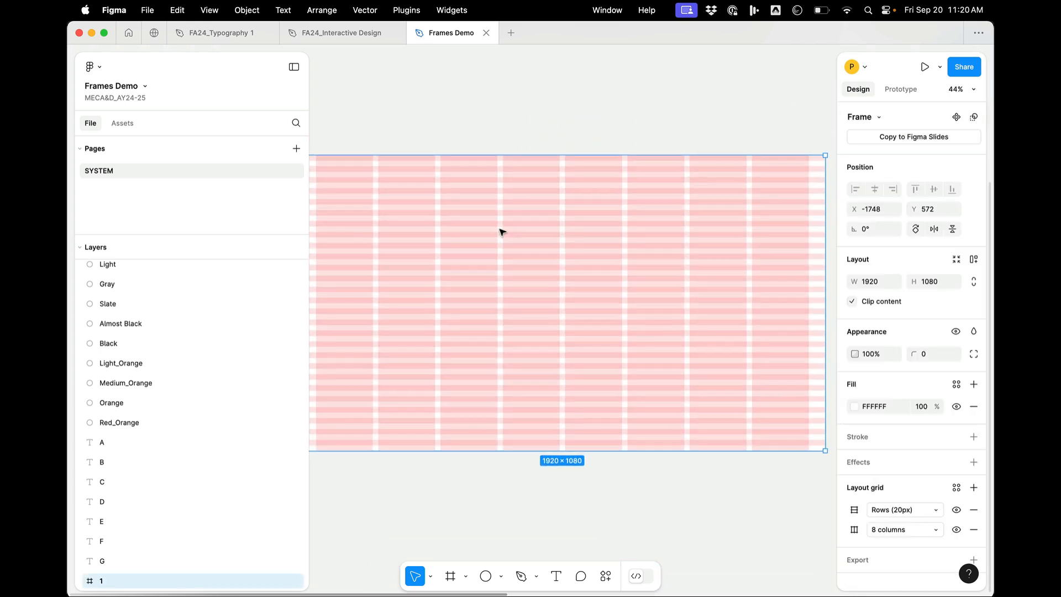
left_click(854, 509)
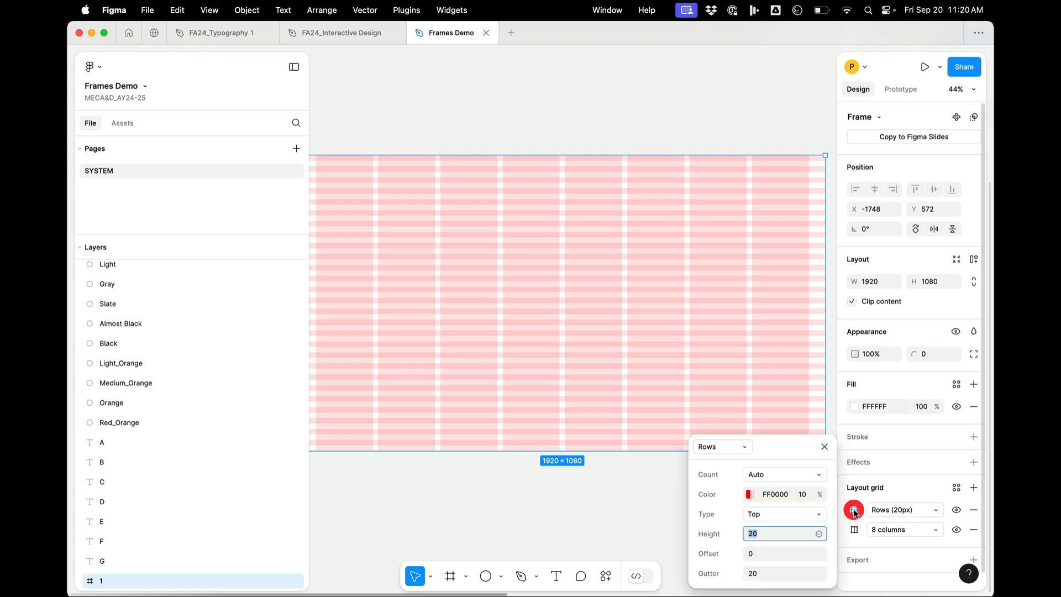
left_click(806, 495)
type("5")
key("Return")
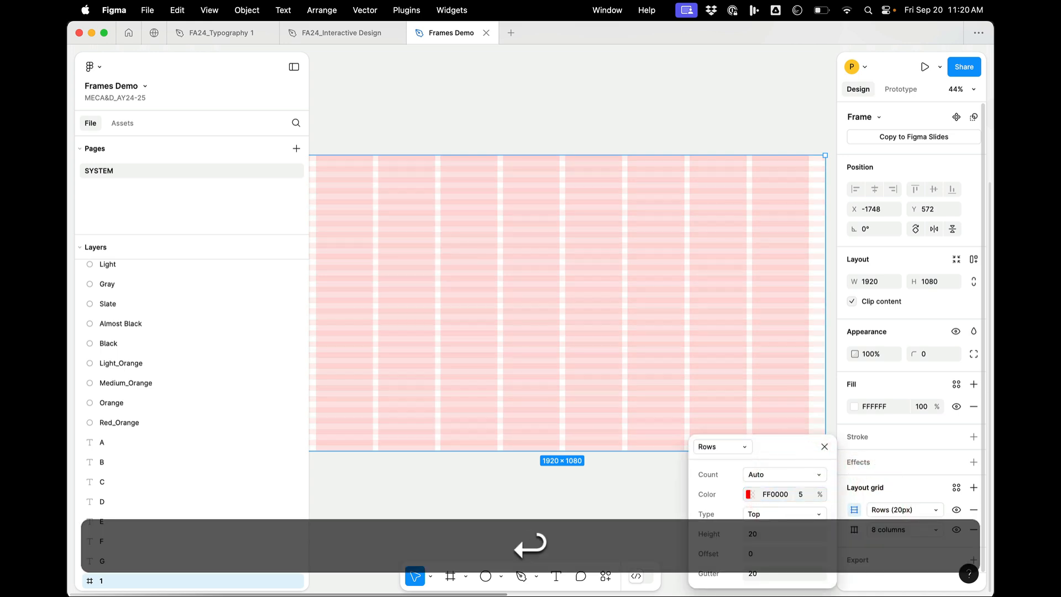
scroll(683, 89, "down", 3)
left_click(681, 89)
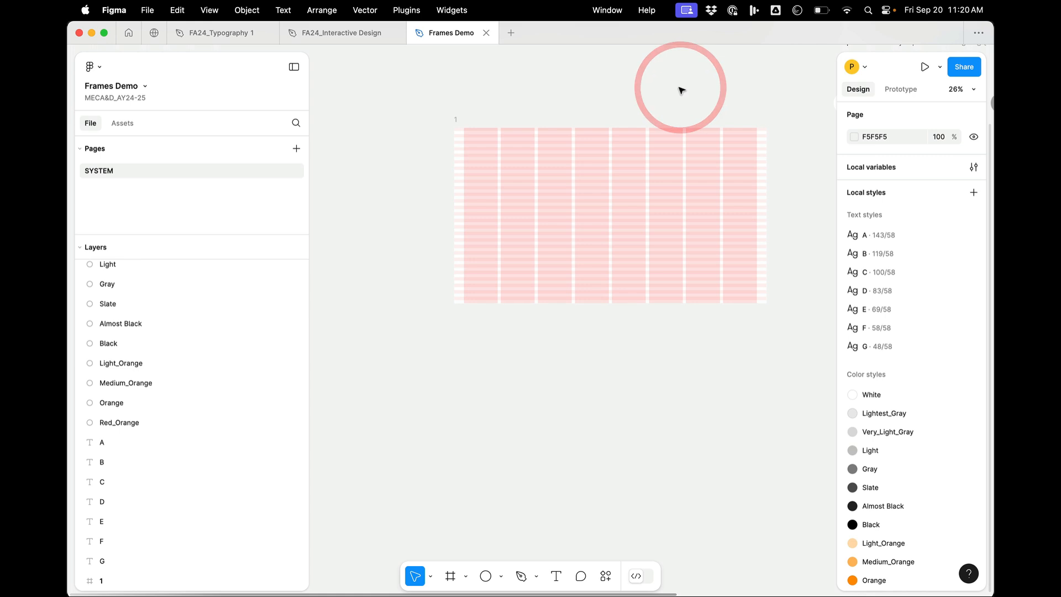
Add a third layout grid to frame 1, change it to Rows, and set its count to Auto.
scroll(680, 89, "up", 2)
left_click(379, 131)
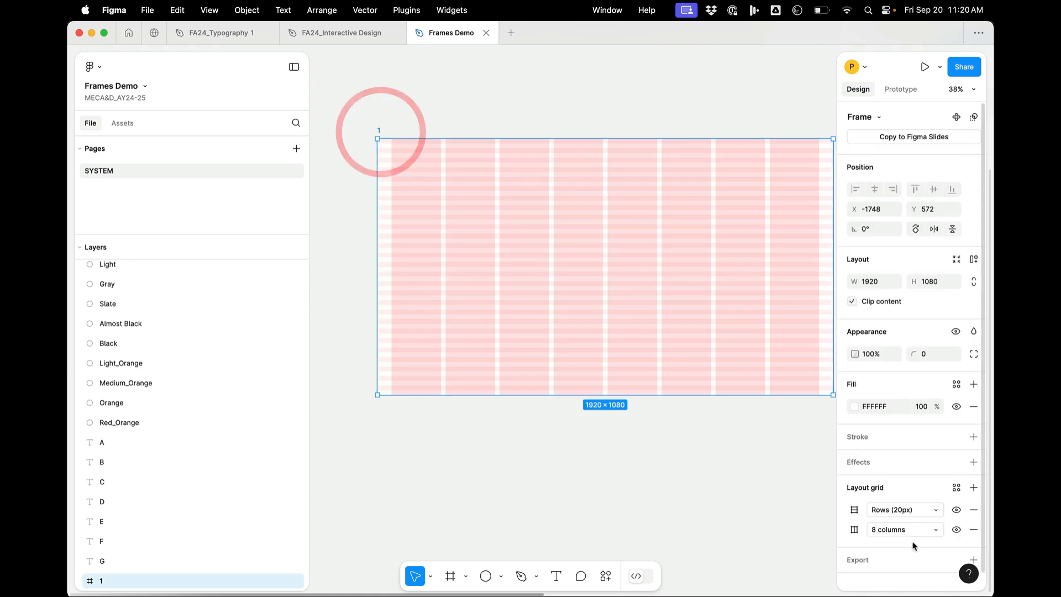
left_click(974, 489)
left_click(854, 510)
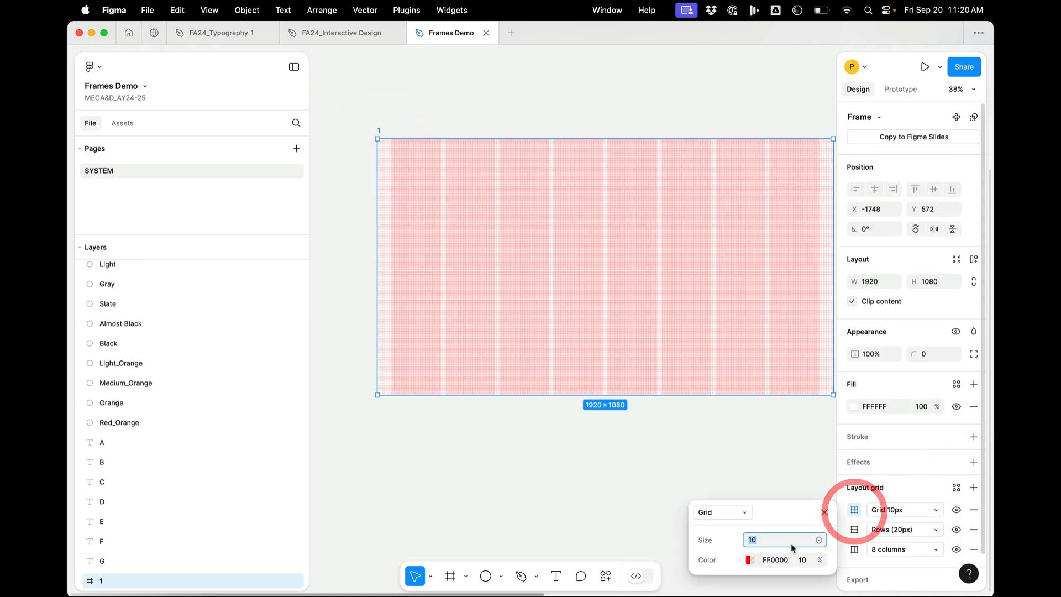
left_click(735, 512)
left_click(722, 540)
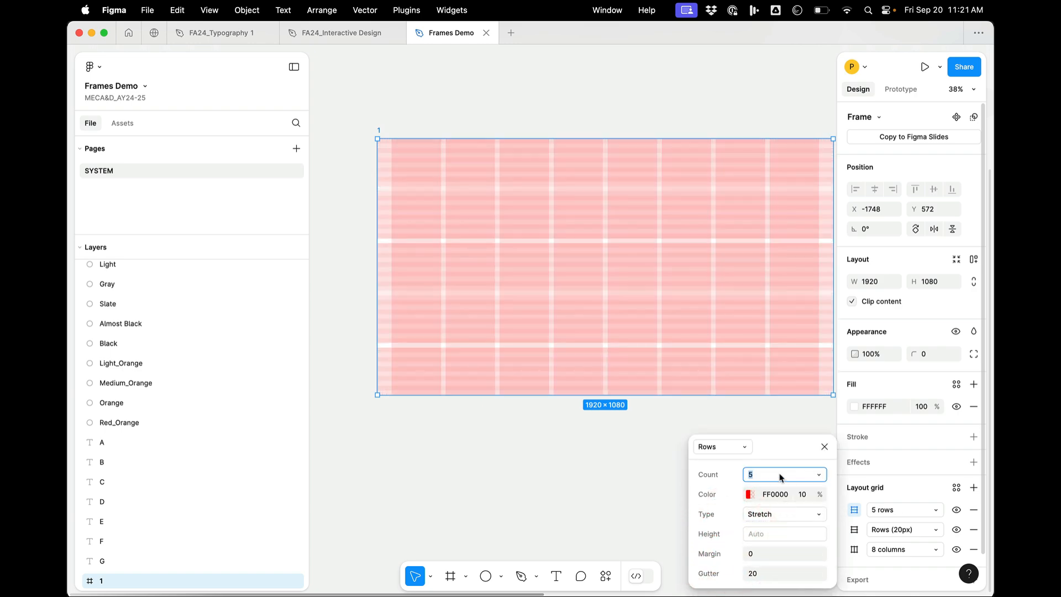
left_click(822, 477)
left_click(807, 384)
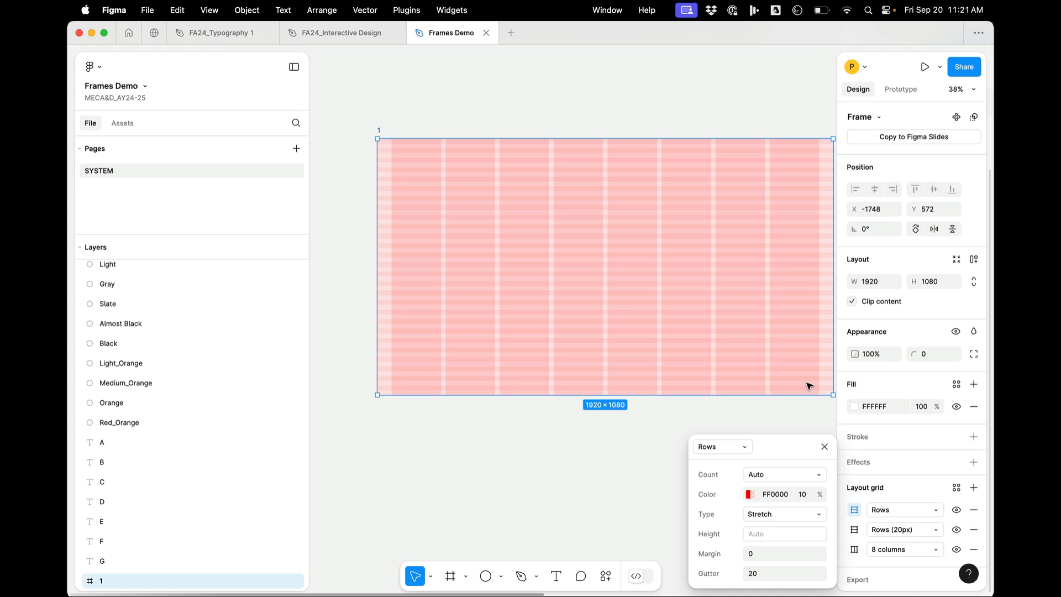
Set the new row grid's type to Top and its height to 100.
left_click(780, 535)
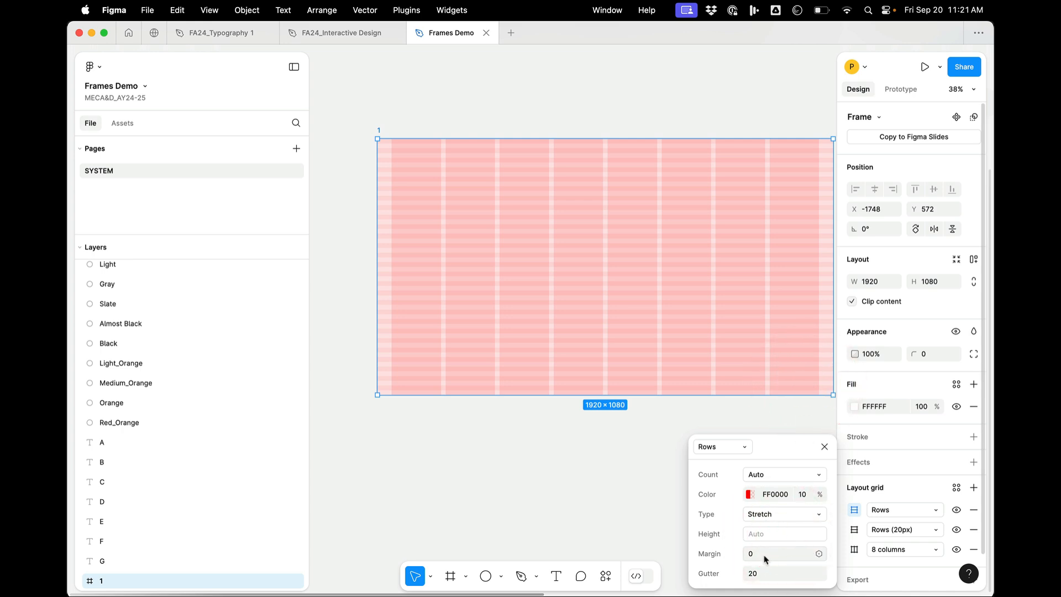
left_click(773, 517)
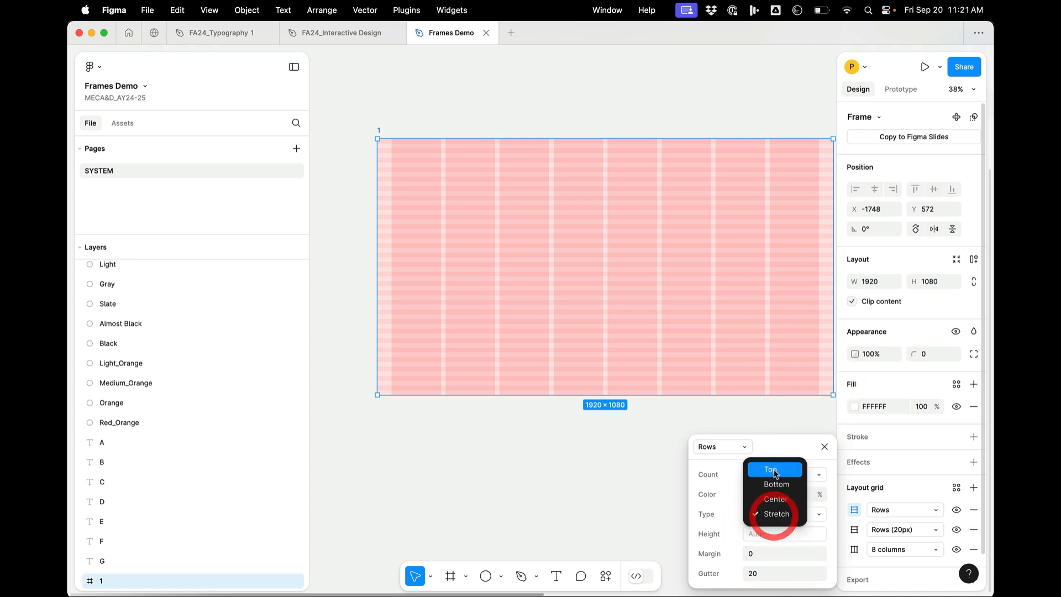
left_click(771, 465)
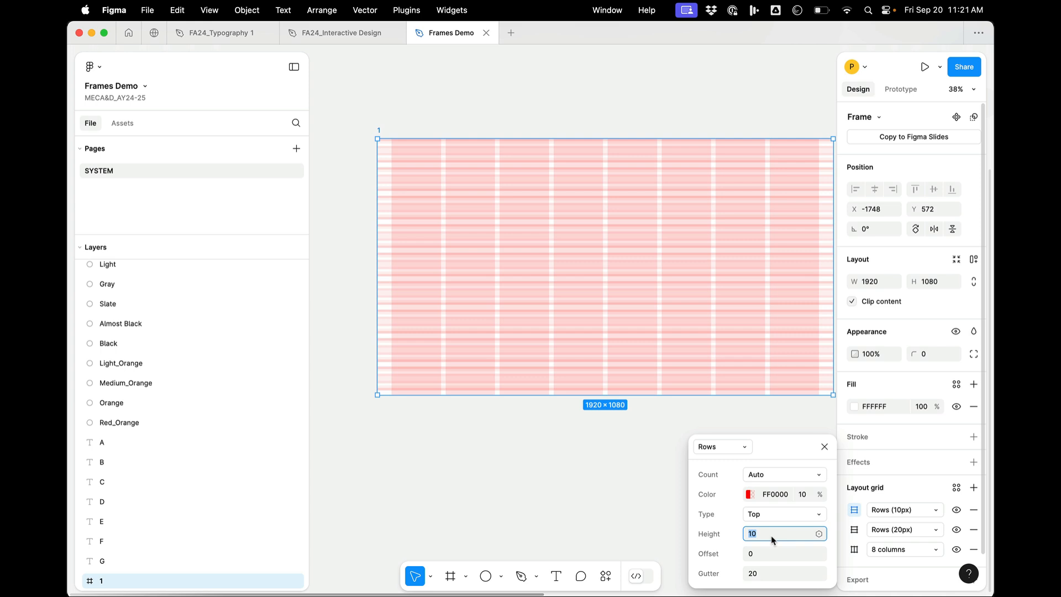
type("1")
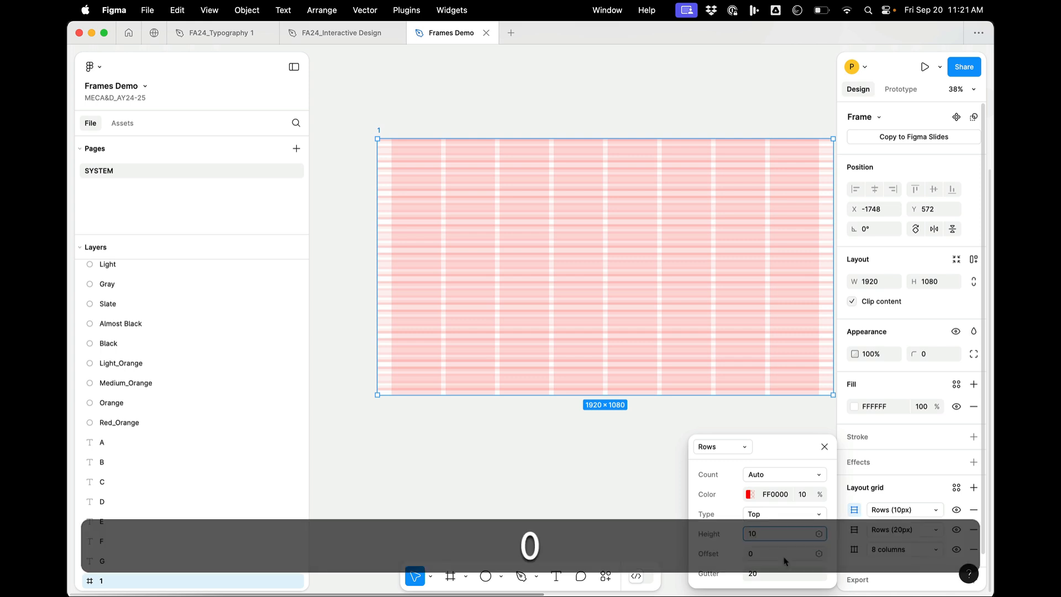
type("0")
left_click(782, 555)
left_click(764, 534)
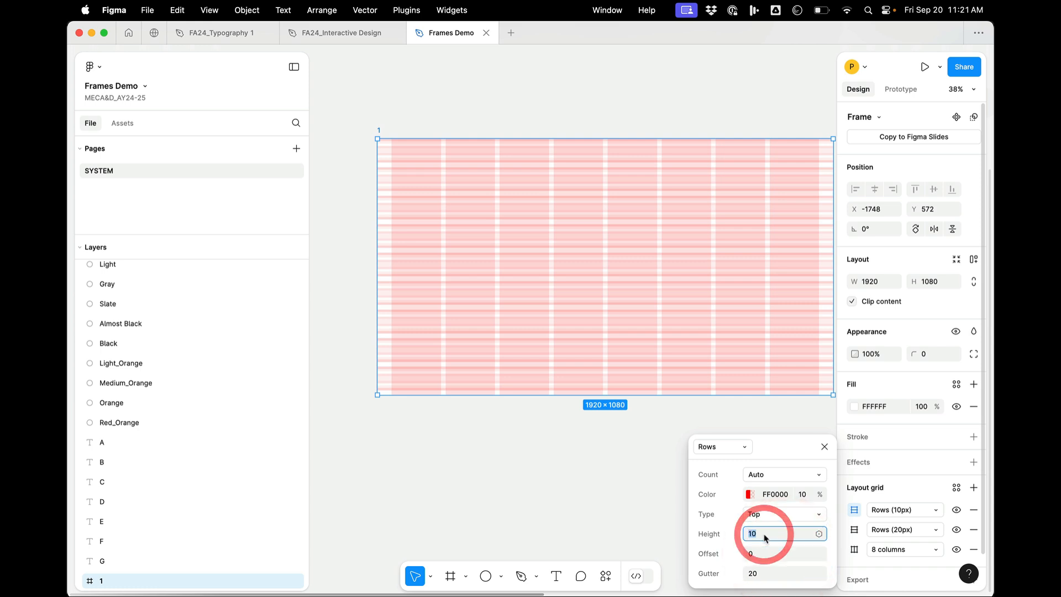
type("10")
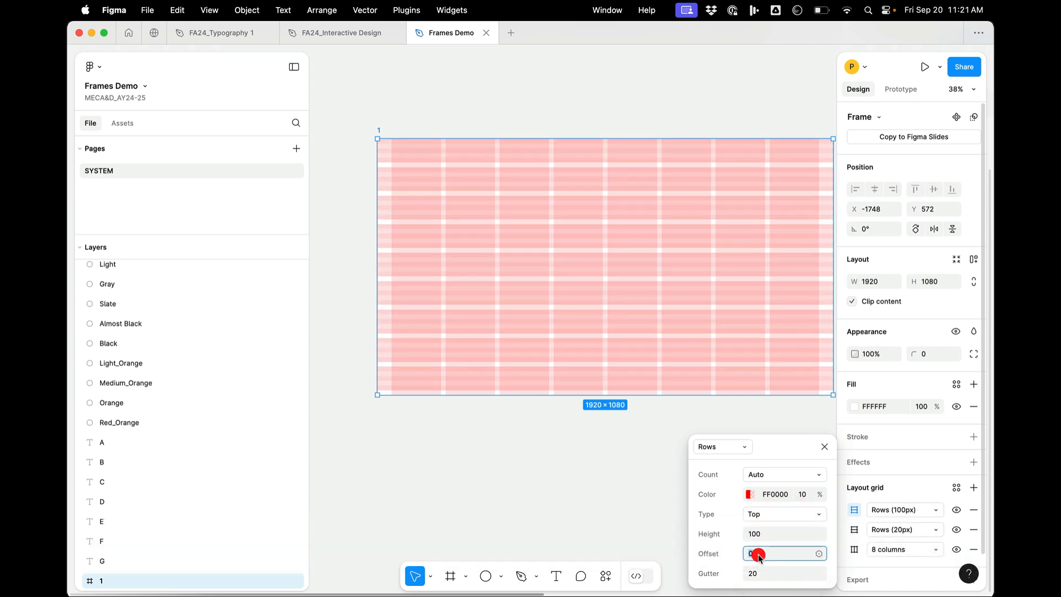
Try an offset of 20 for the 100px row grid, and change it to 40.
left_click(761, 553)
type("20")
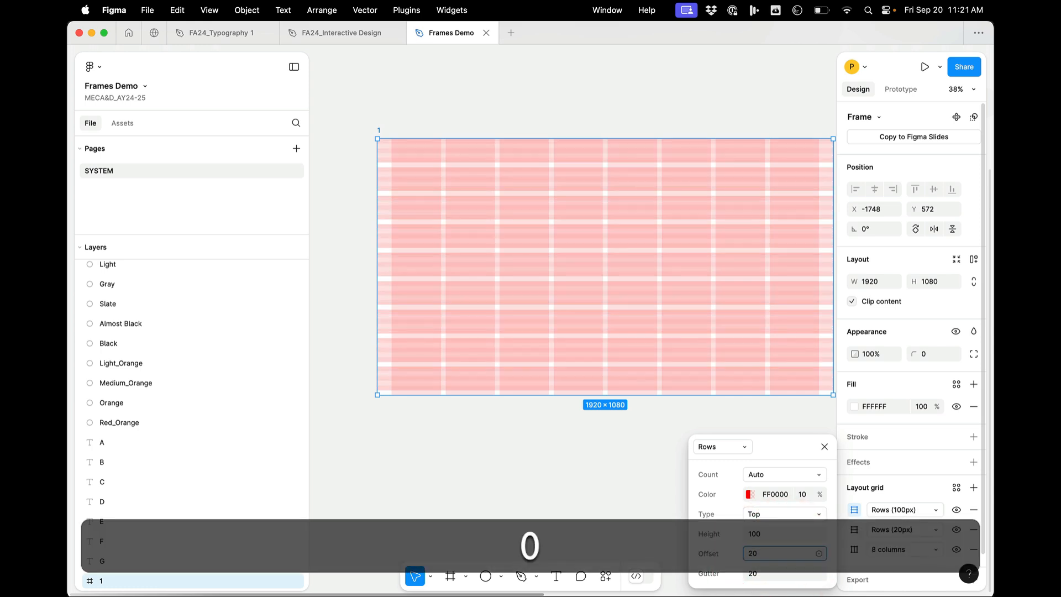
key("BackSpace")
type("40")
left_click(774, 574)
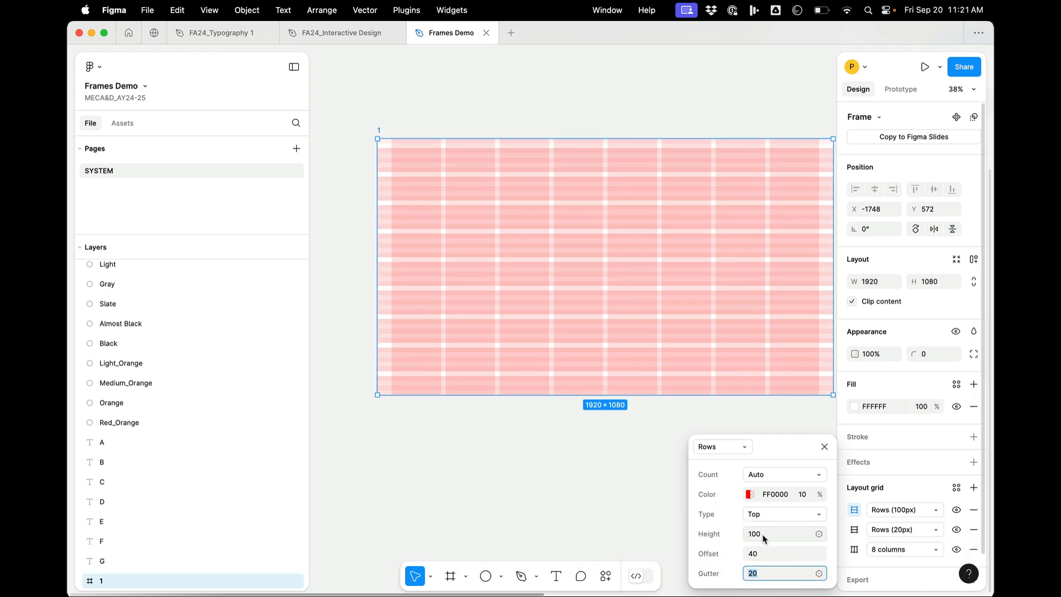
scroll(401, 177, "up", 1)
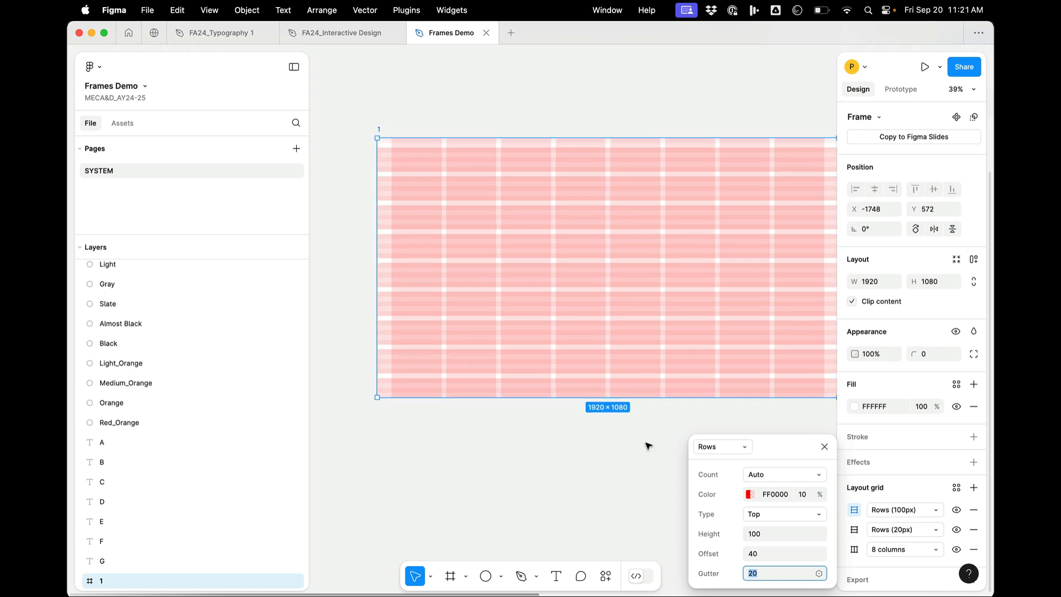
left_click(765, 534)
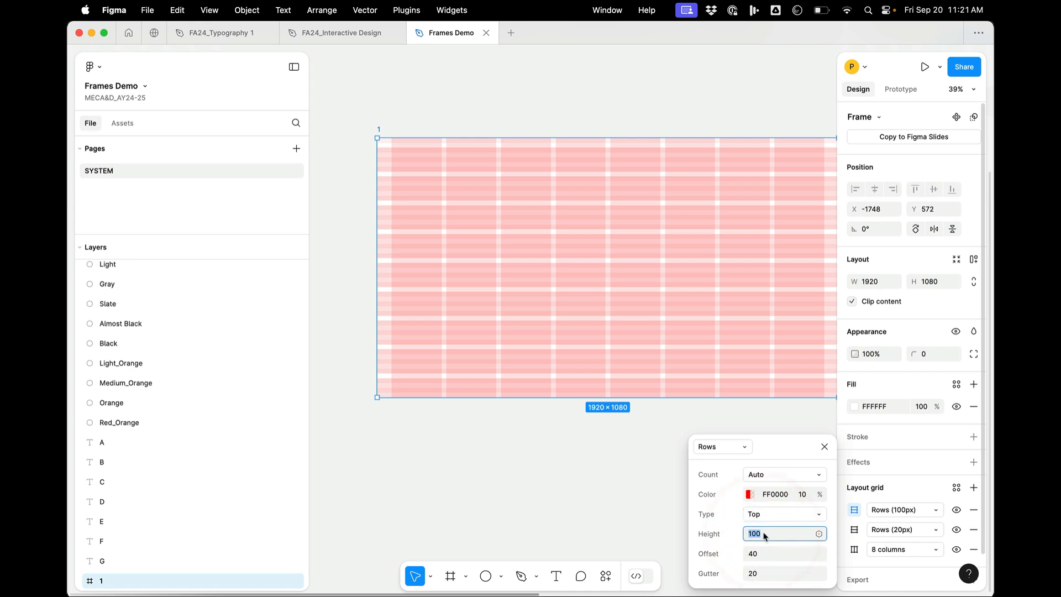
Try heights of 180 and 200 for the top-aligned row grid that has the 40 offset.
type("180")
key("Return")
key("BackSpace")
type("20")
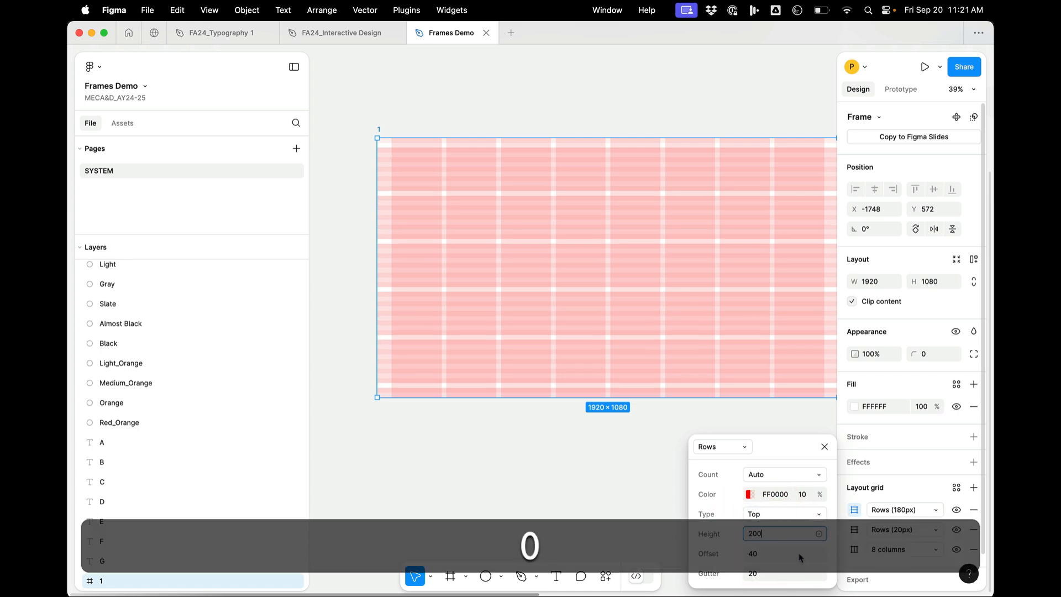
left_click(796, 554)
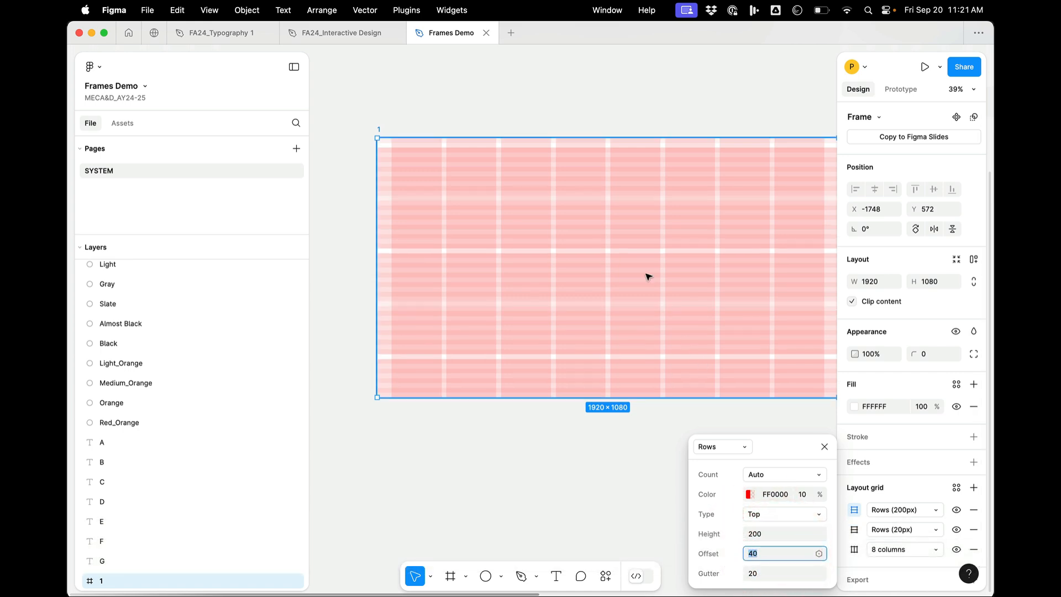
Set the height of the 40-offset row grid to 220, close its settings and reselect the frame named 1.
left_click(787, 537)
type("2")
key("Return")
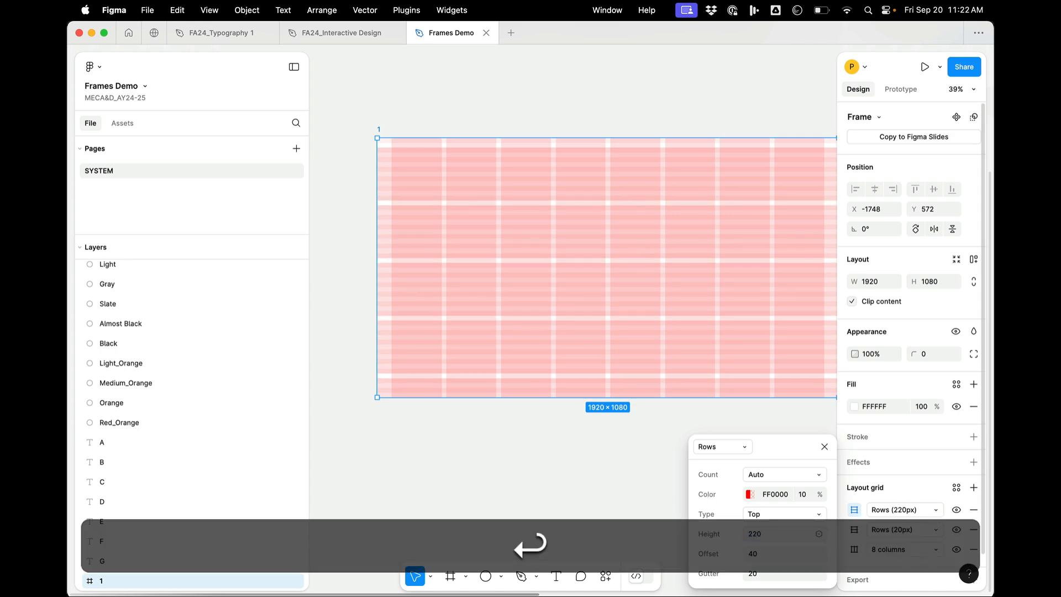
left_click(652, 495)
left_click(639, 315)
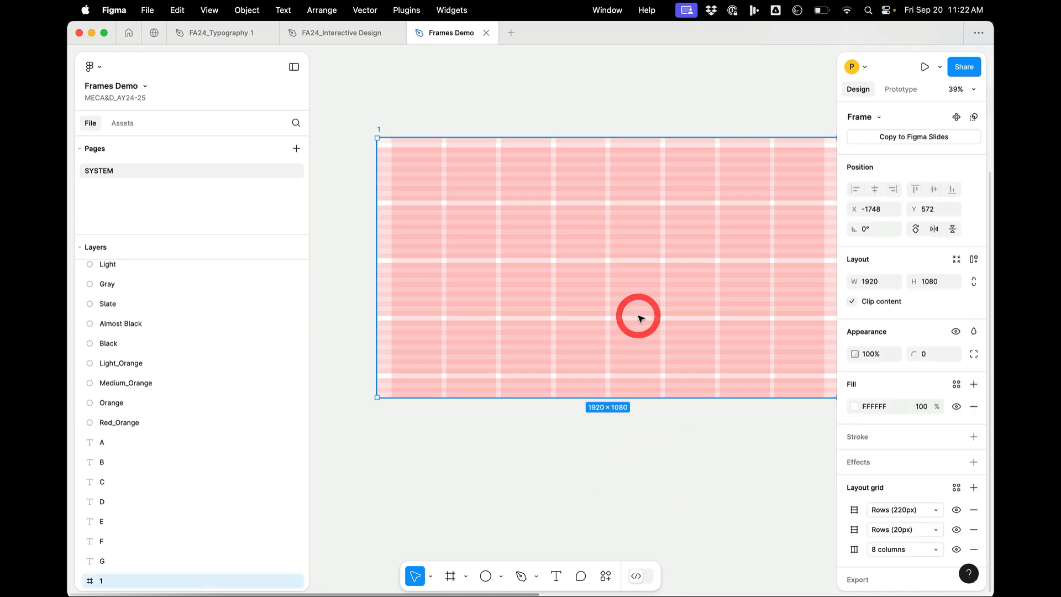
scroll(639, 315, "down", 3)
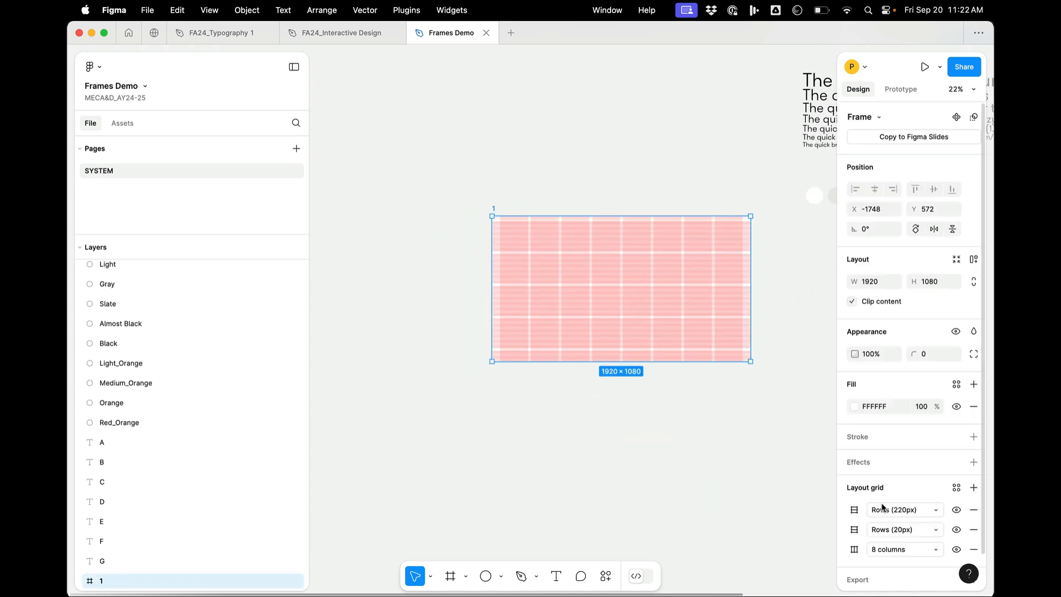
Save the layout grids of the frame named 1 as a grid style named Grid with the description Base Grid.
left_click(973, 487)
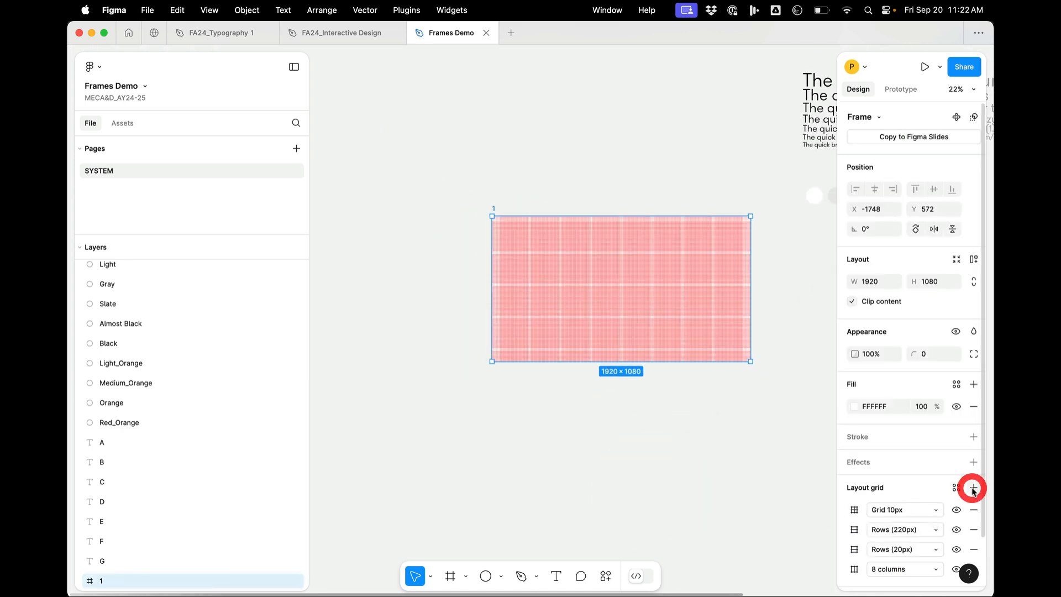
key("super+z")
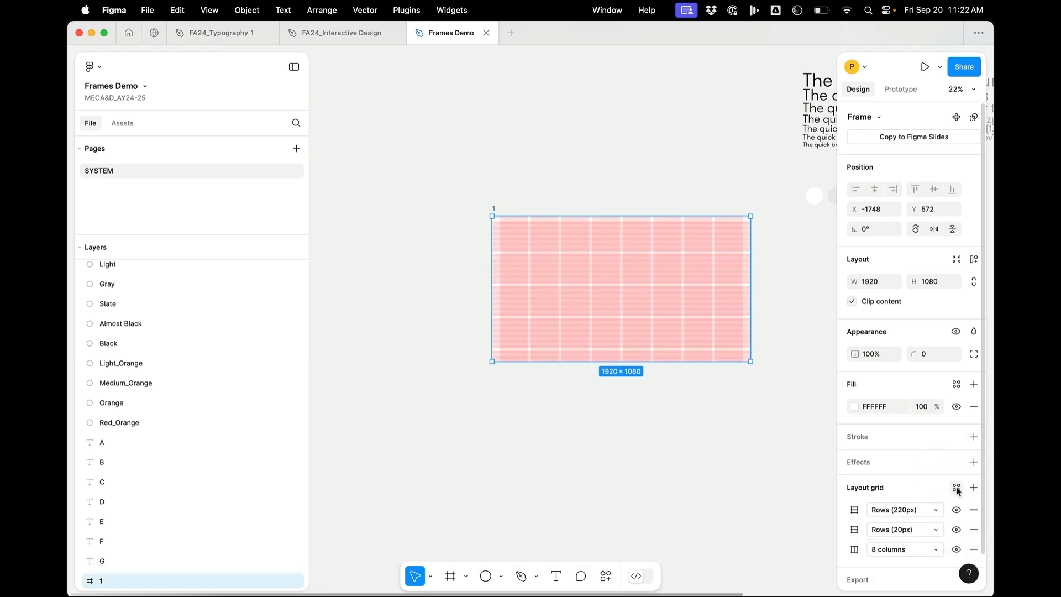
left_click(957, 488)
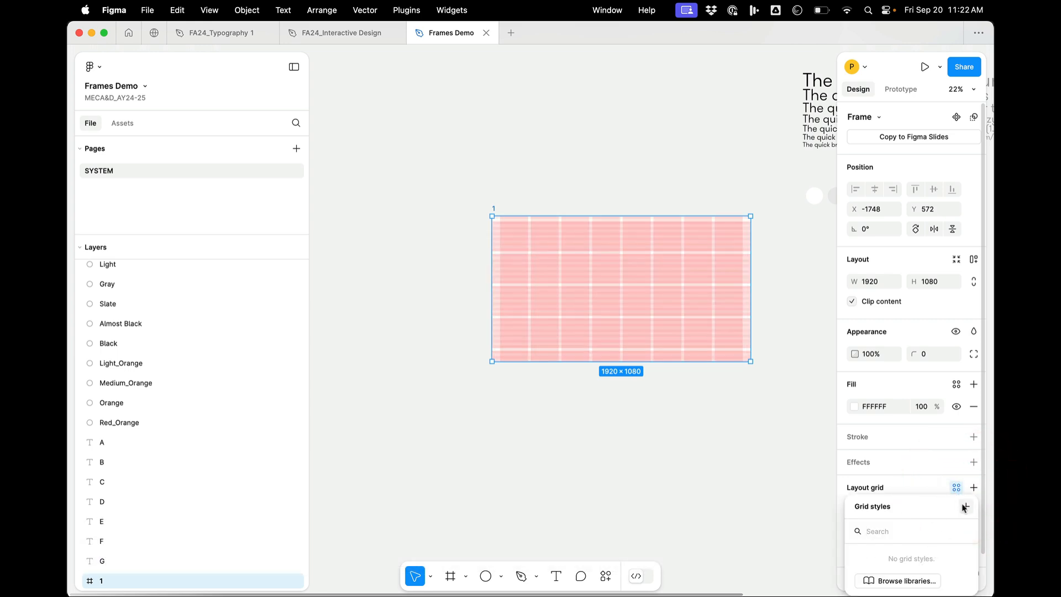
left_click(966, 506)
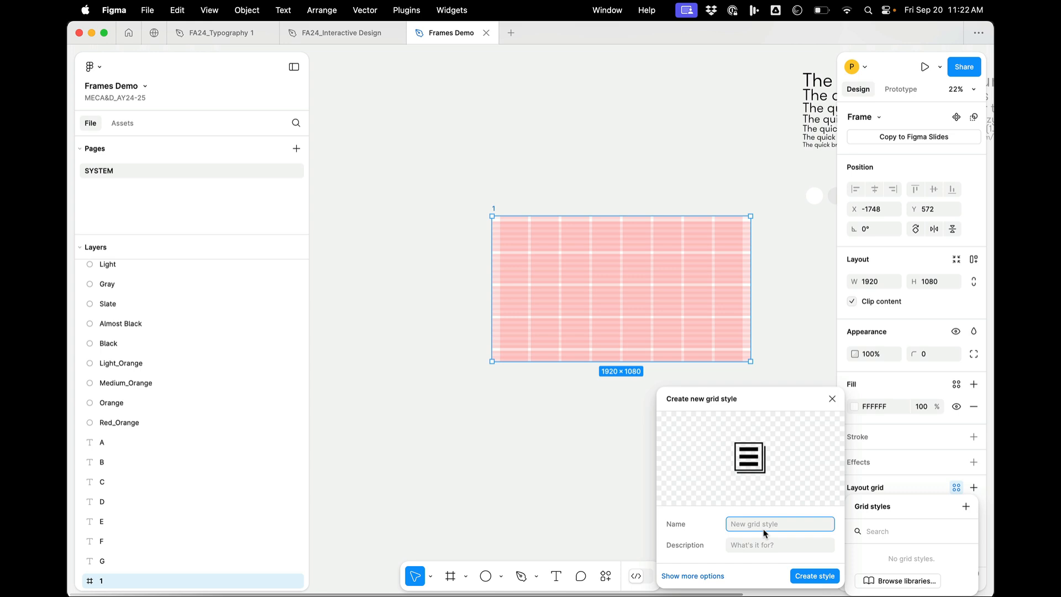
type("Gri")
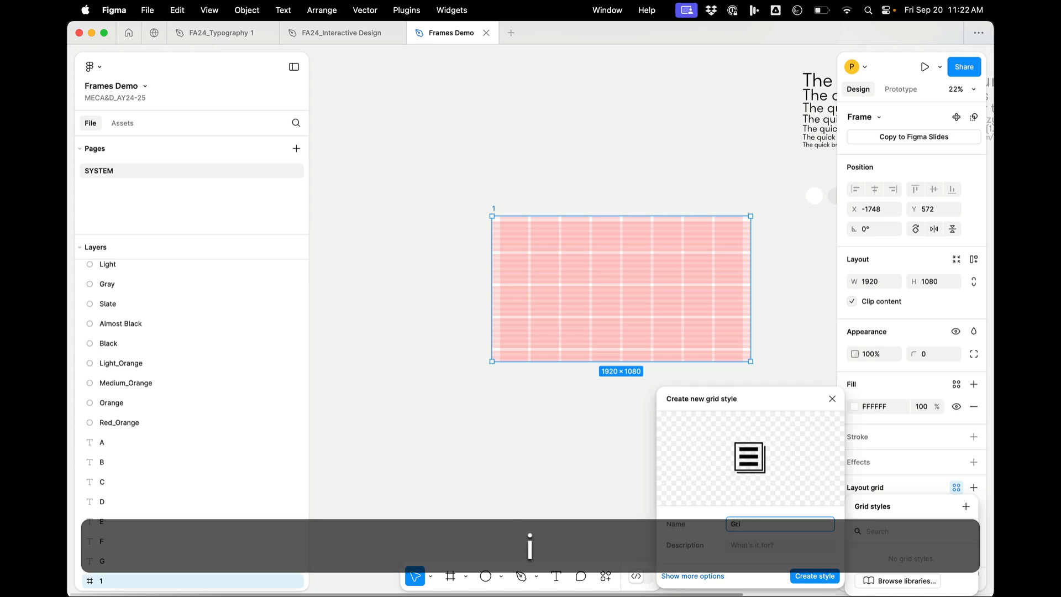
type("d")
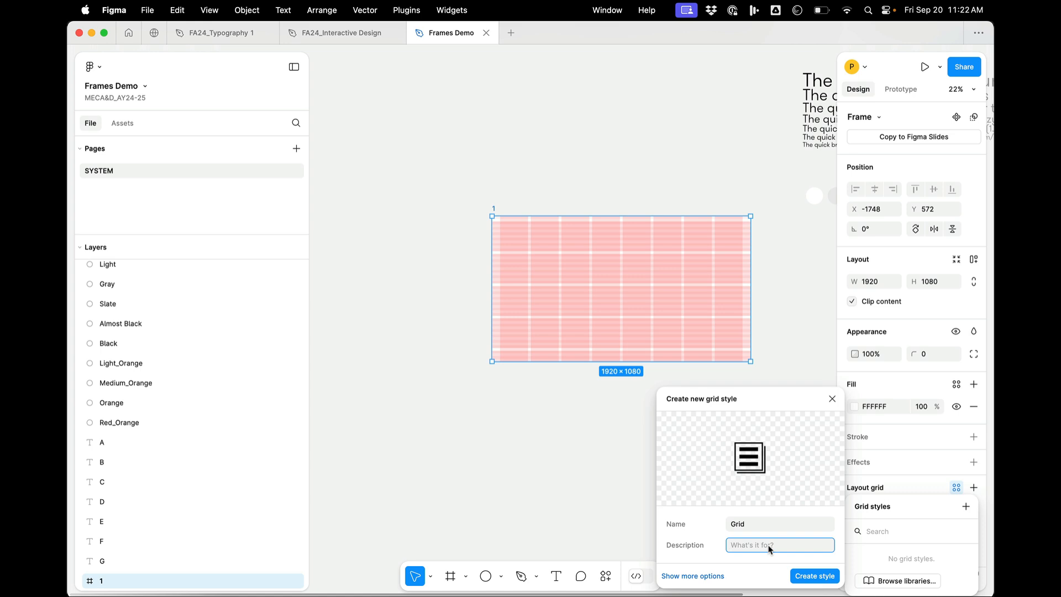
type("Base")
type("G")
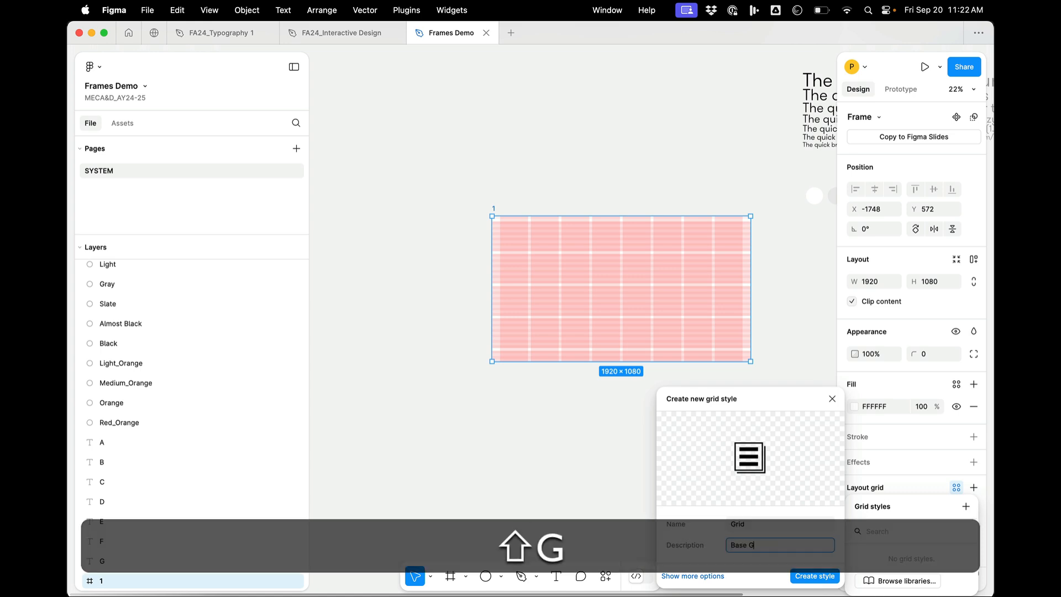
type("rid")
left_click(814, 576)
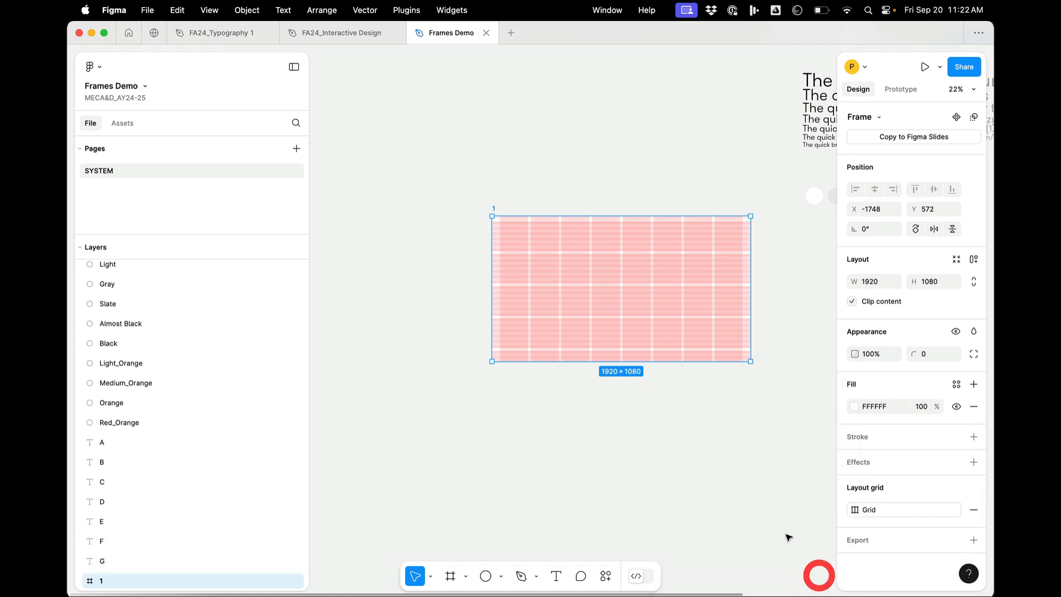
Draw a new frame about 1762 × 748 below the color swatches, down and to the right of the gridded frame.
left_click(671, 419)
scroll(672, 420, "up", 3)
scroll(676, 422, "down", 3)
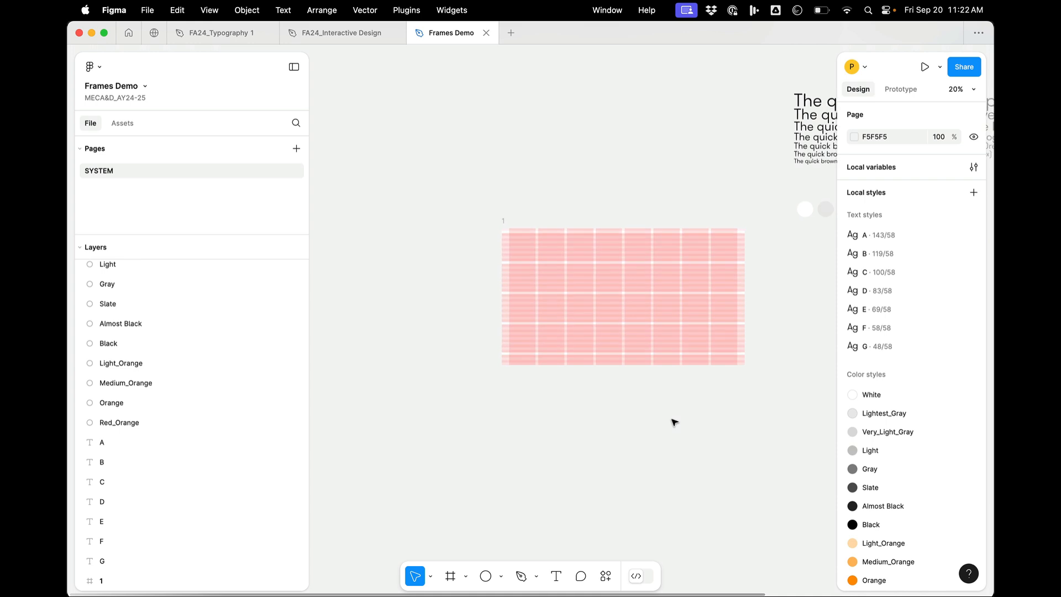
scroll(597, 343, "right", 3)
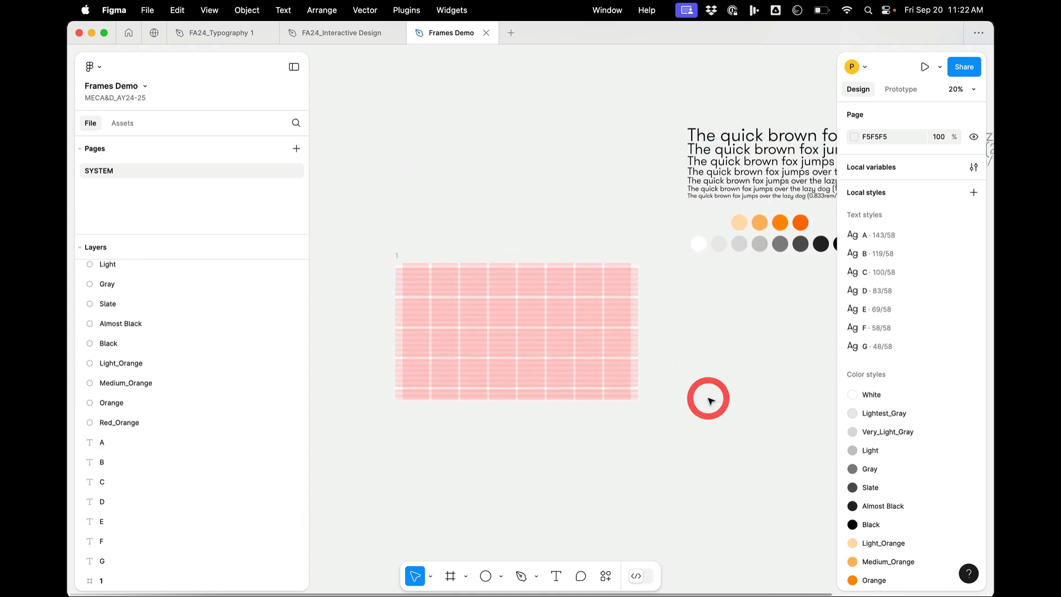
left_click(451, 580)
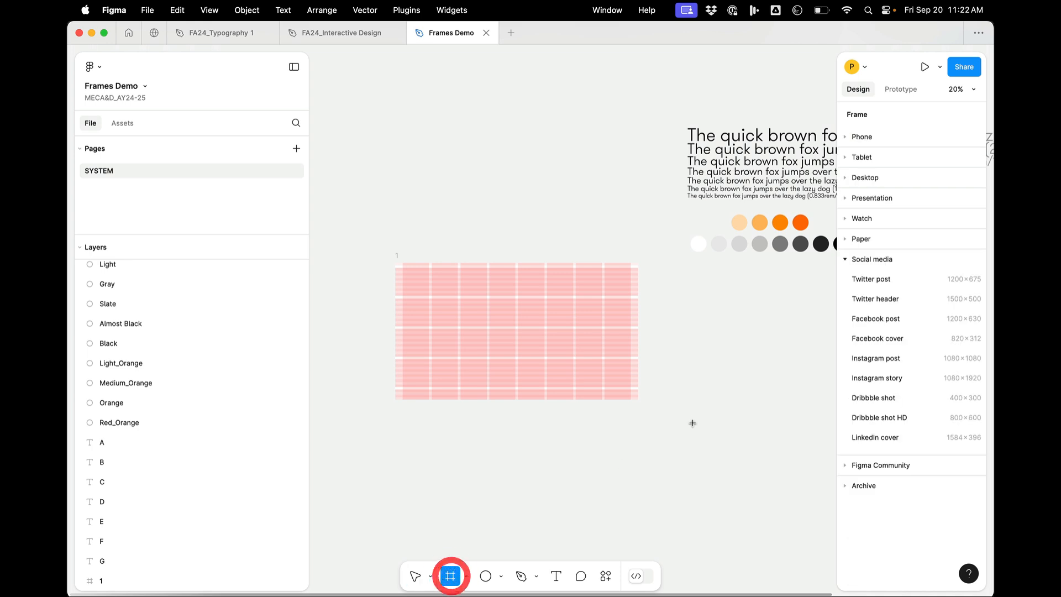
left_click_drag(698, 419, 923, 516)
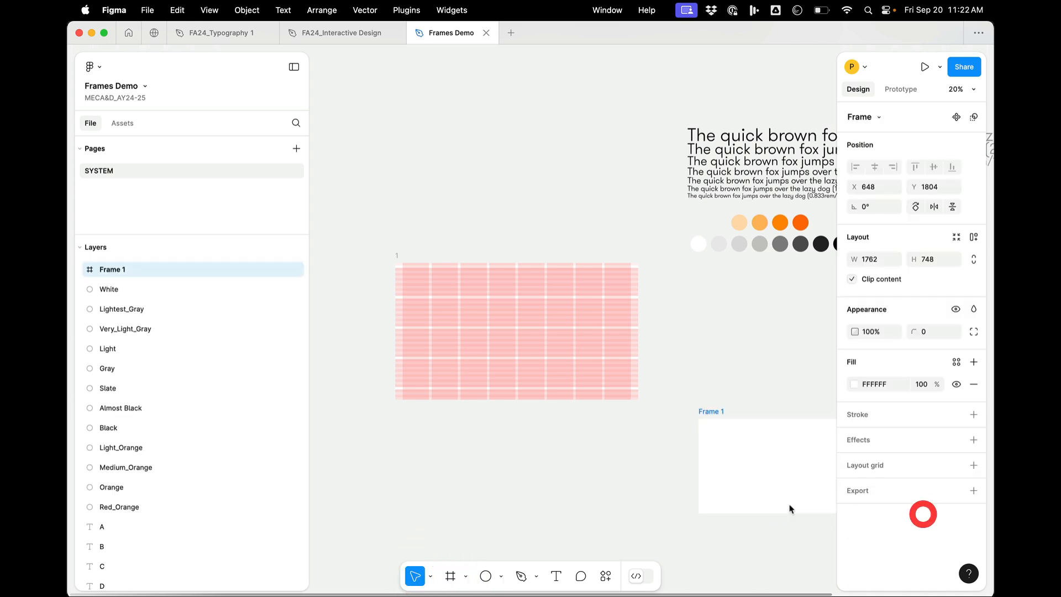
Apply the Grid style as the layout grid of the new 1762 × 748 frame.
scroll(724, 501, "right", 5)
scroll(724, 501, "down", 2)
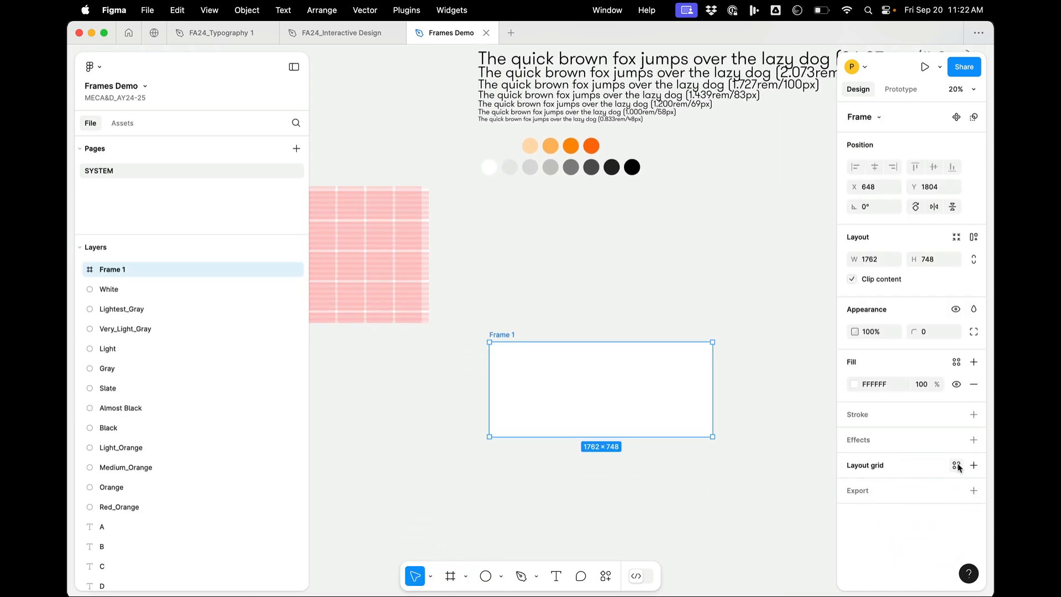
left_click(957, 466)
left_click(893, 540)
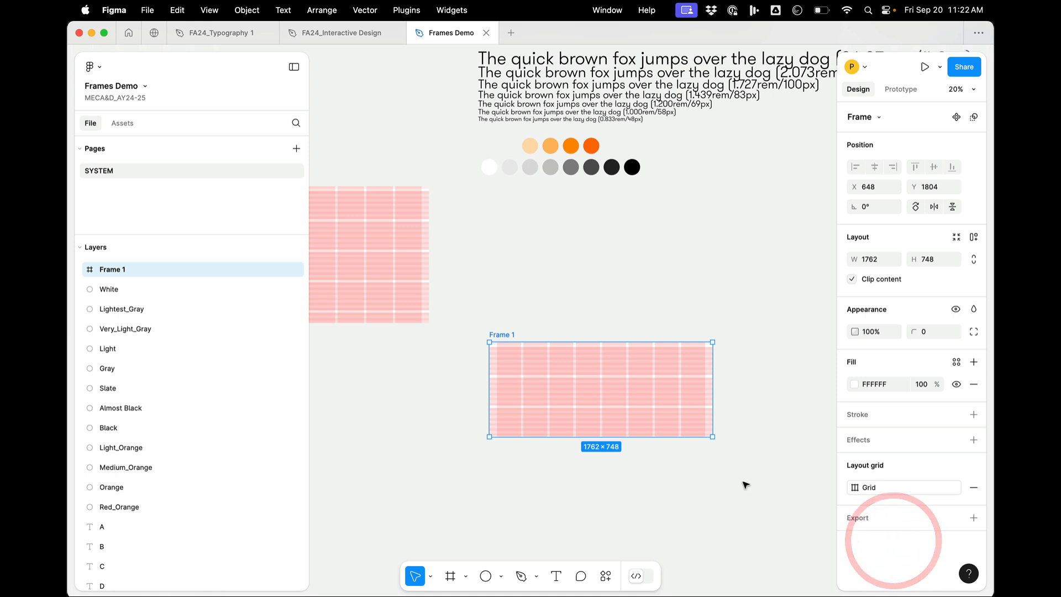
Duplicate the new frame up and to its right, and resize the copy to about 1676 × 708.
left_click_drag(637, 384, 748, 256)
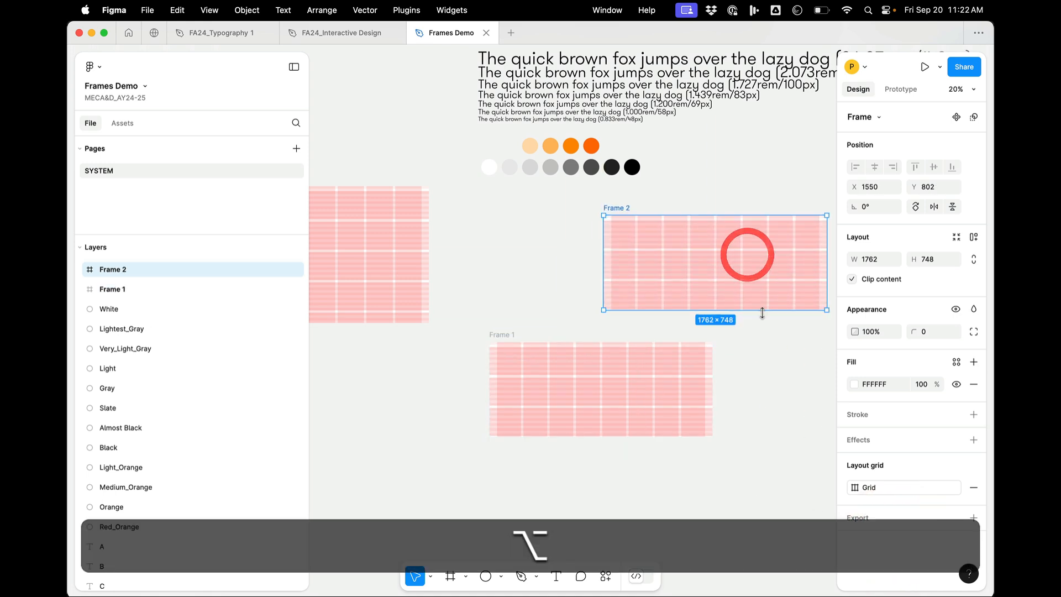
mouse_move(828, 308)
left_mouse_down()
mouse_move(788, 332)
mouse_move(715, 335)
mouse_move(829, 270)
mouse_move(807, 315)
mouse_move(833, 411)
mouse_move(817, 264)
mouse_move(767, 304)
mouse_move(789, 310)
mouse_move(824, 284)
mouse_move(769, 310)
mouse_move(729, 303)
mouse_move(807, 287)
mouse_move(810, 372)
mouse_move(816, 305)
left_mouse_up()
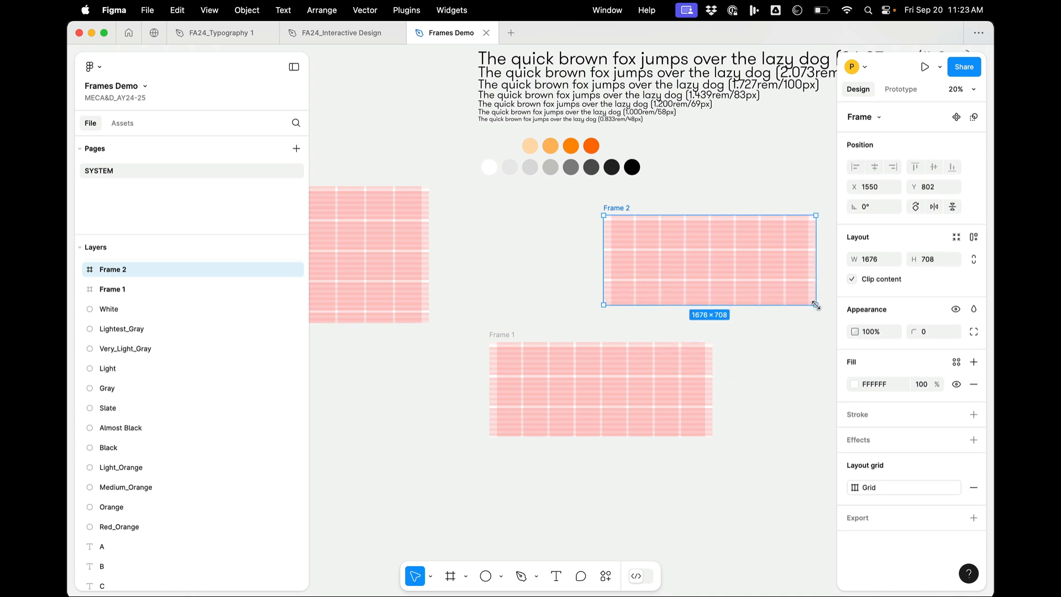
left_click(786, 350)
scroll(786, 351, "left", 2)
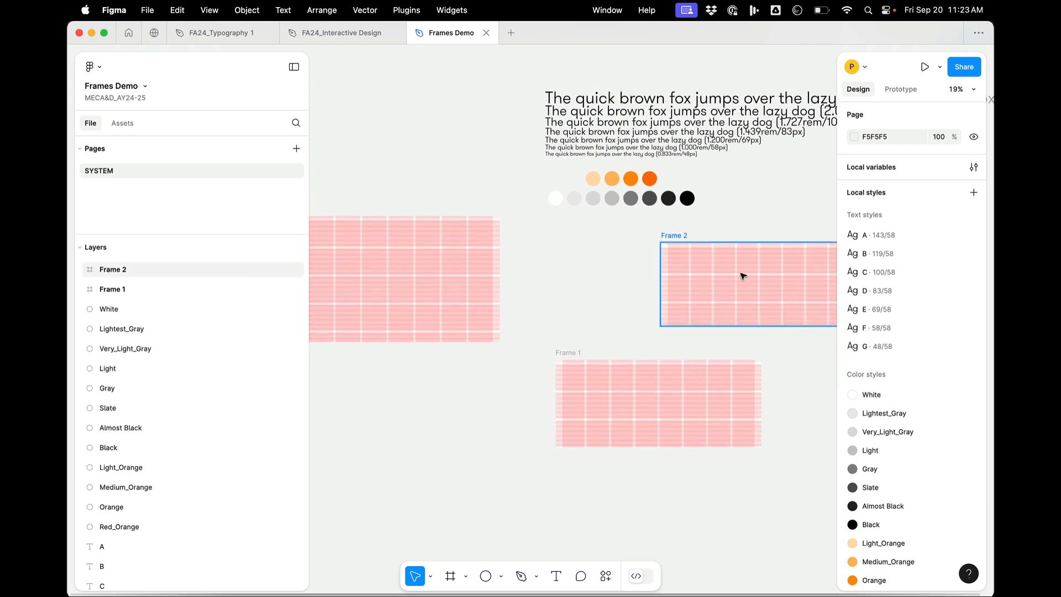
Edit the Grid style from Frame 2, hide its Rows (20px) grid, and close the style settings.
left_click(676, 234)
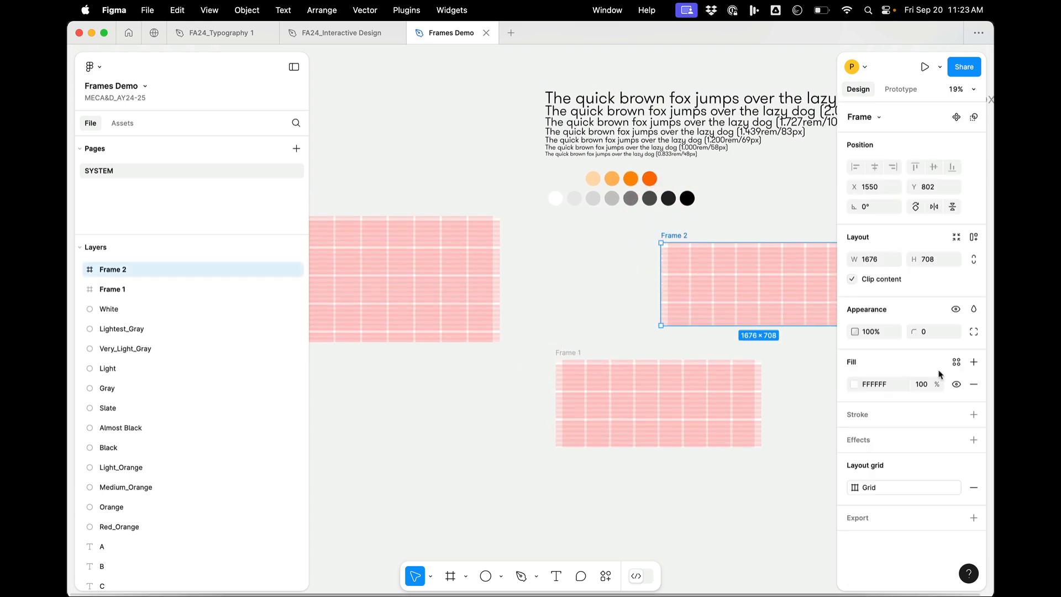
left_click(855, 488)
left_click(964, 561)
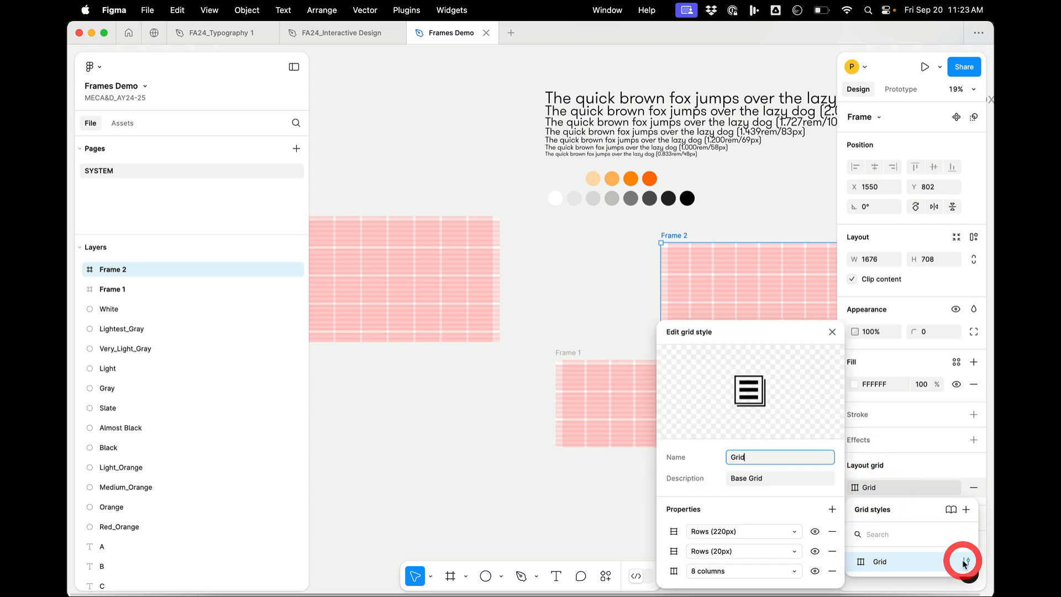
left_click(813, 552)
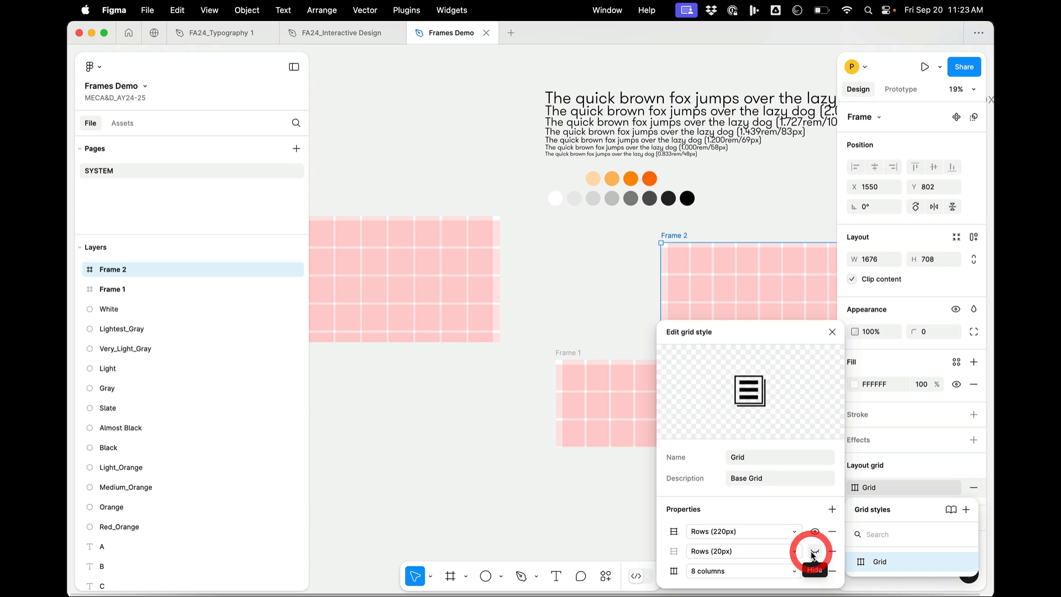
left_click(832, 331)
left_click(637, 488)
scroll(637, 488, "up", 5)
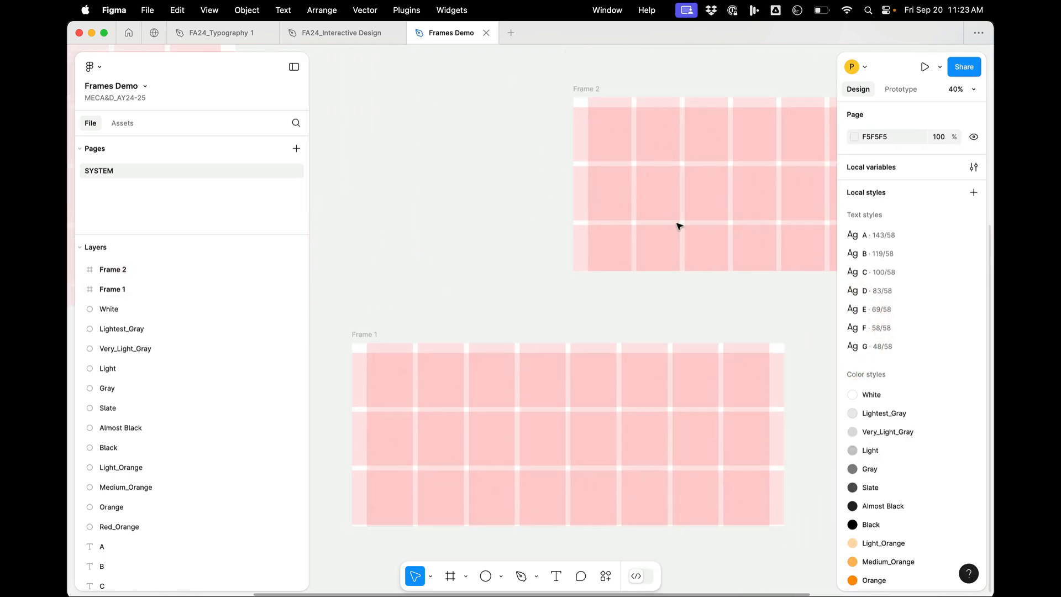
Examine how the edited Grid style looks across the three frames on the canvas.
left_click(680, 215)
scroll(681, 215, "down", 5)
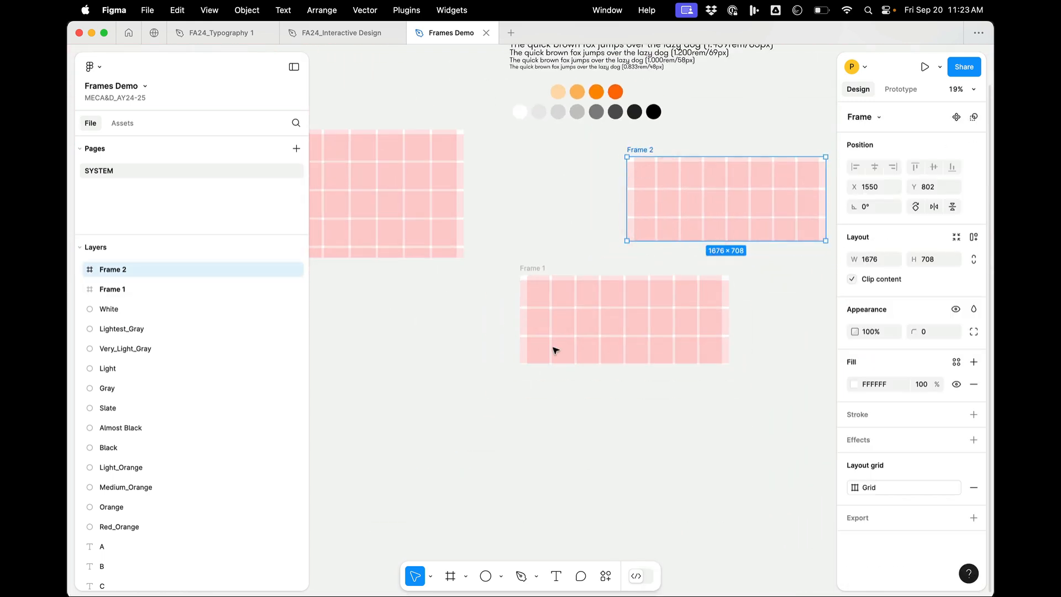
scroll(580, 322, "down", 5)
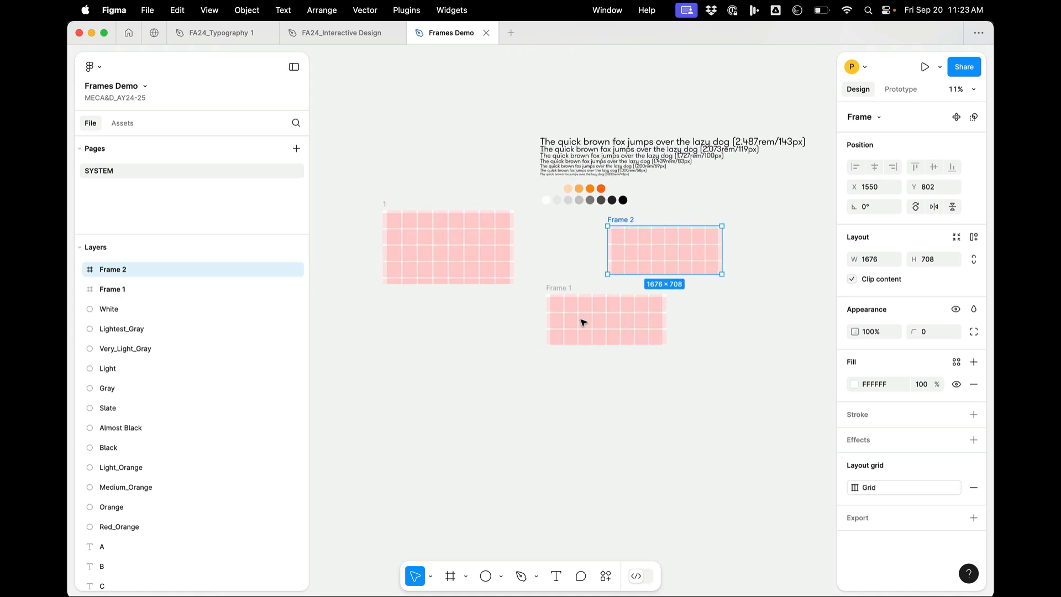
scroll(590, 315, "up", 3)
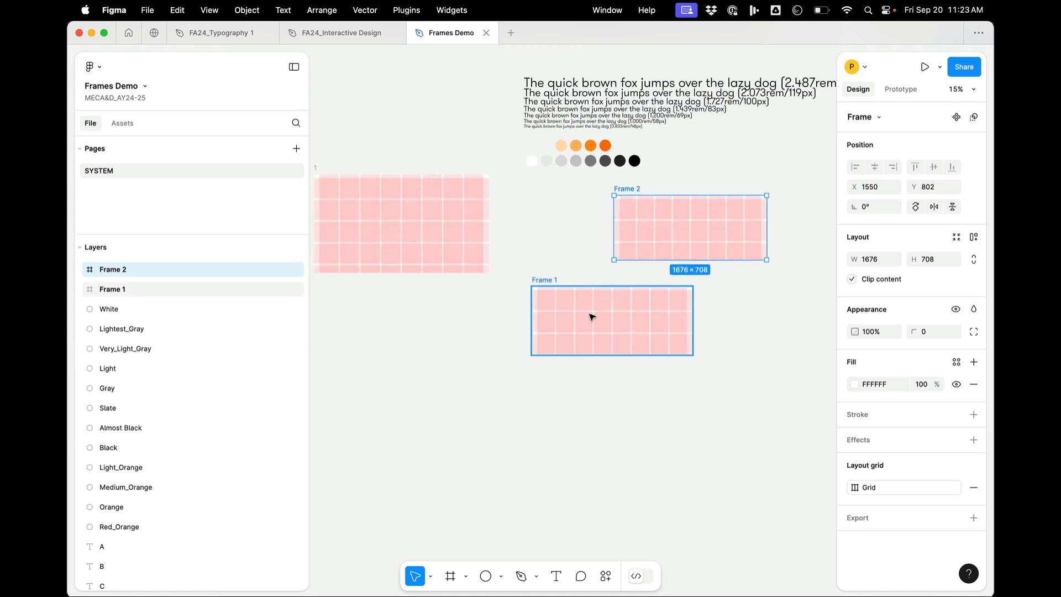
scroll(591, 317, "up", 3)
left_click(491, 432)
scroll(502, 414, "up", 2)
scroll(502, 414, "right", 2)
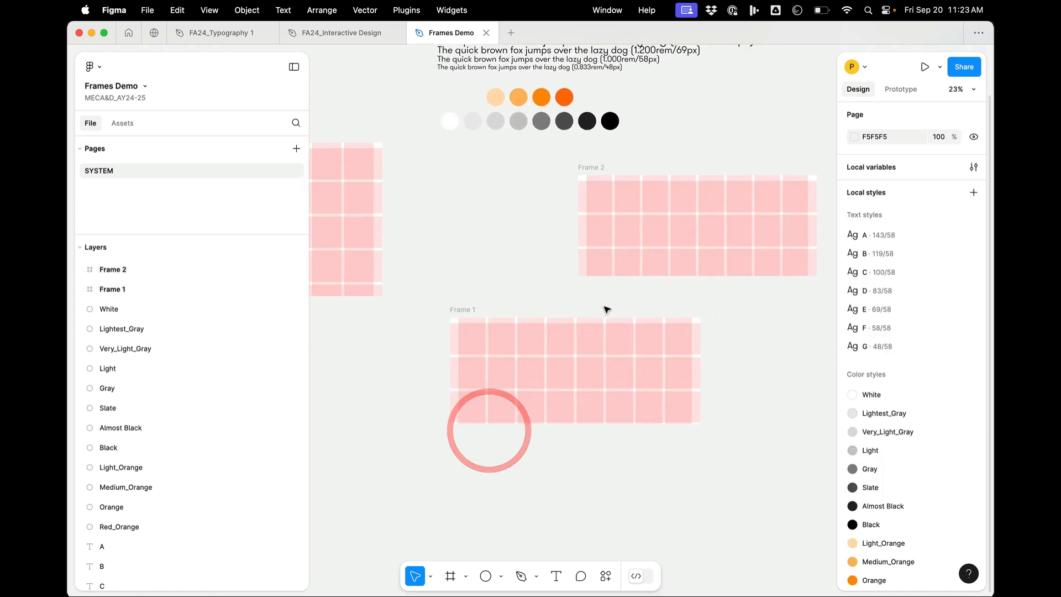
left_click(525, 259)
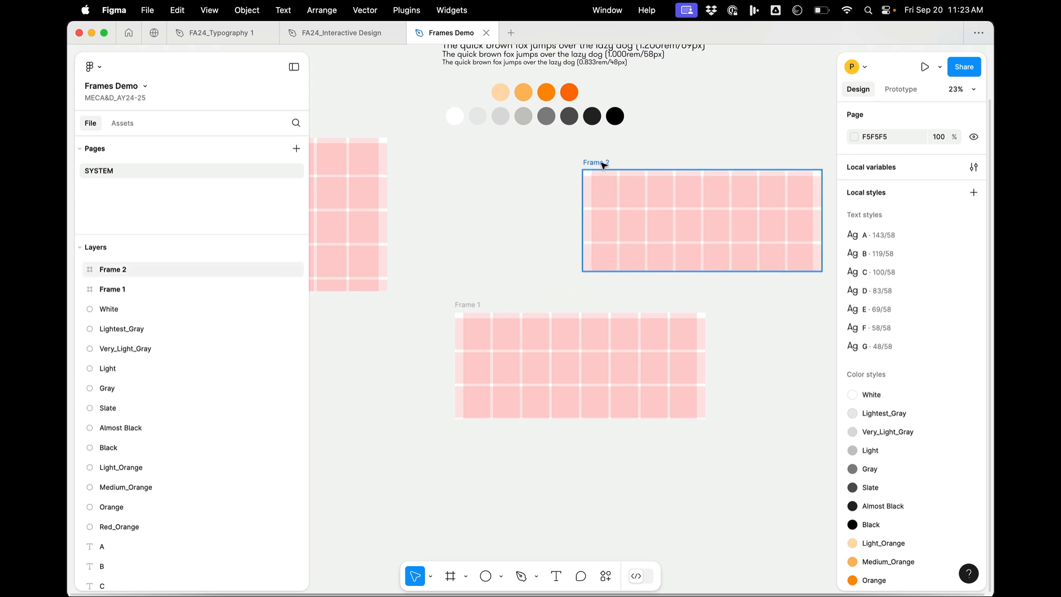
left_click(602, 163)
scroll(669, 236, "up", 2)
scroll(670, 236, "right", 1)
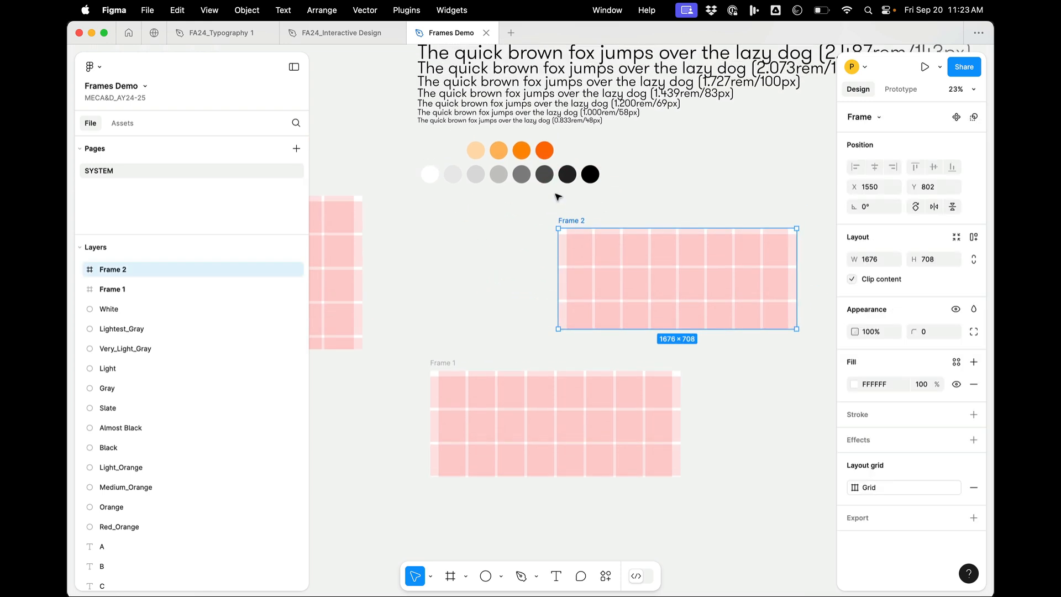
left_click(484, 279)
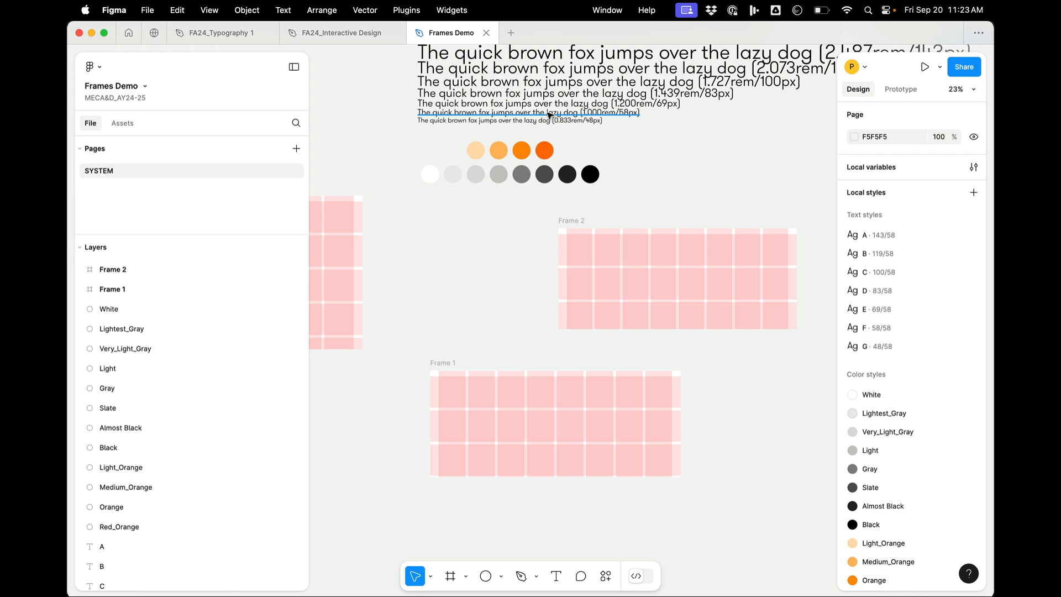
Move the 0.833rem/48px sample text into Frame 2 and extend its left edge to the second column, making it 1359 wide.
left_click_drag(546, 123, 705, 286)
scroll(692, 256, "up", 3)
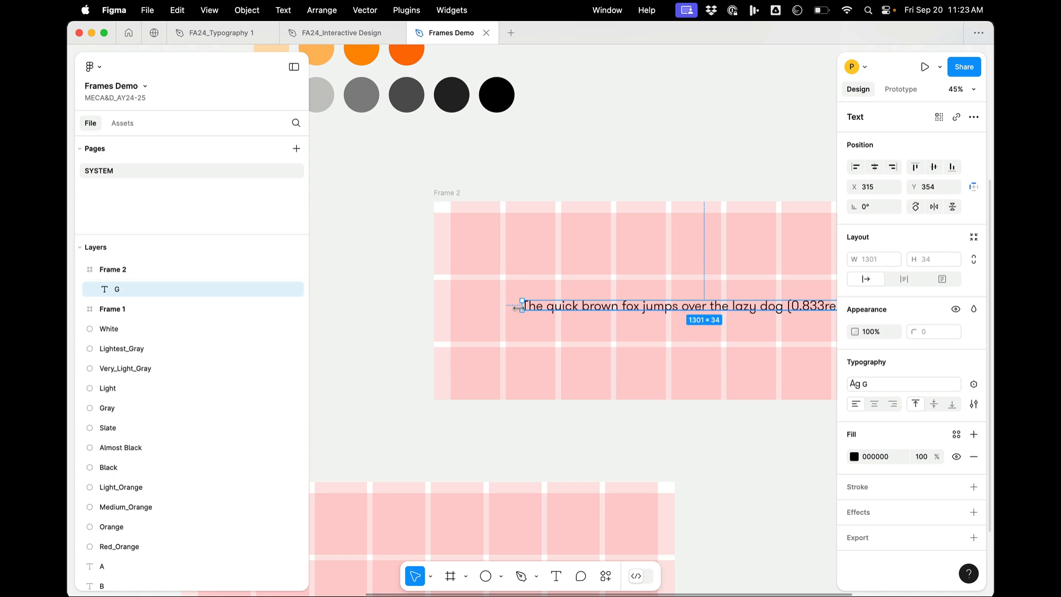
left_click_drag(513, 307, 505, 306)
scroll(525, 307, "right", 2)
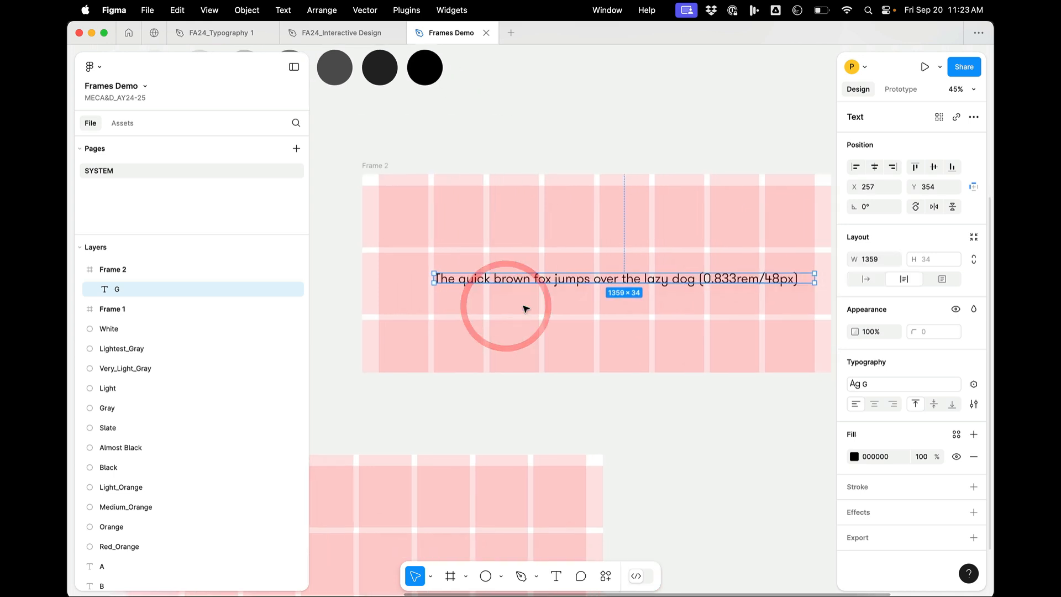
Narrow the sample text in Frame 2 to 788 wide and place it at the third column, X 454, Y 280, with a height of 166.
left_click_drag(812, 278, 652, 288)
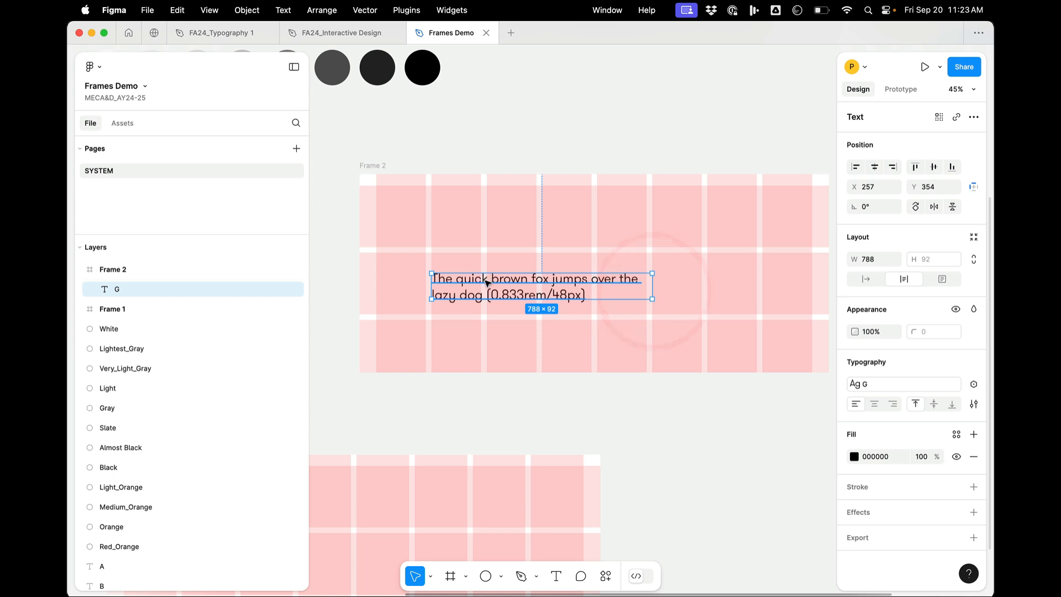
left_click_drag(486, 283, 543, 253)
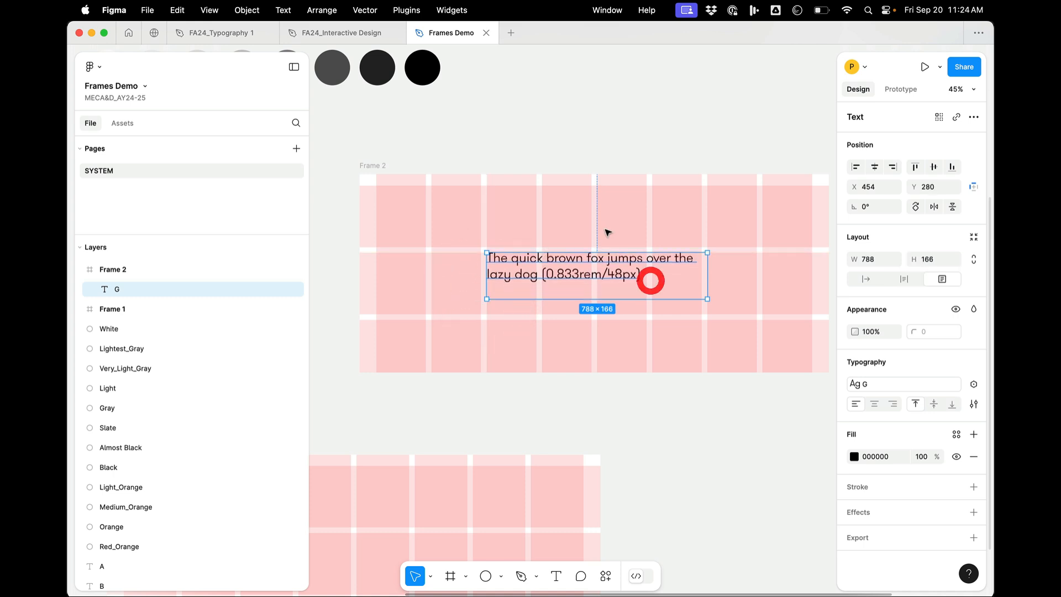
Show the sample text's constraint settings and keep its vertical constraint at Top.
left_click(973, 187)
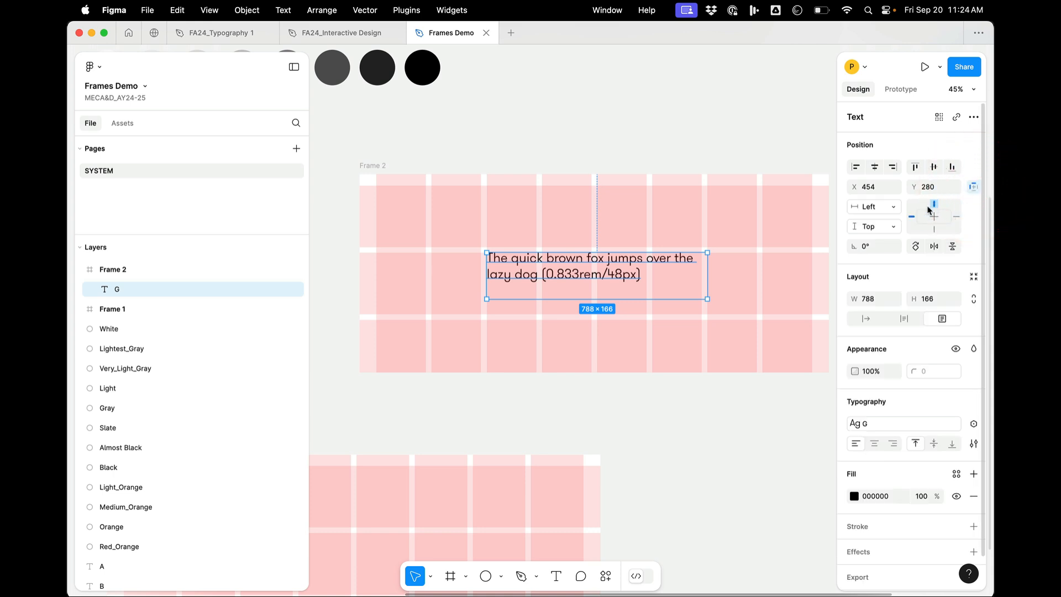
left_click(882, 228)
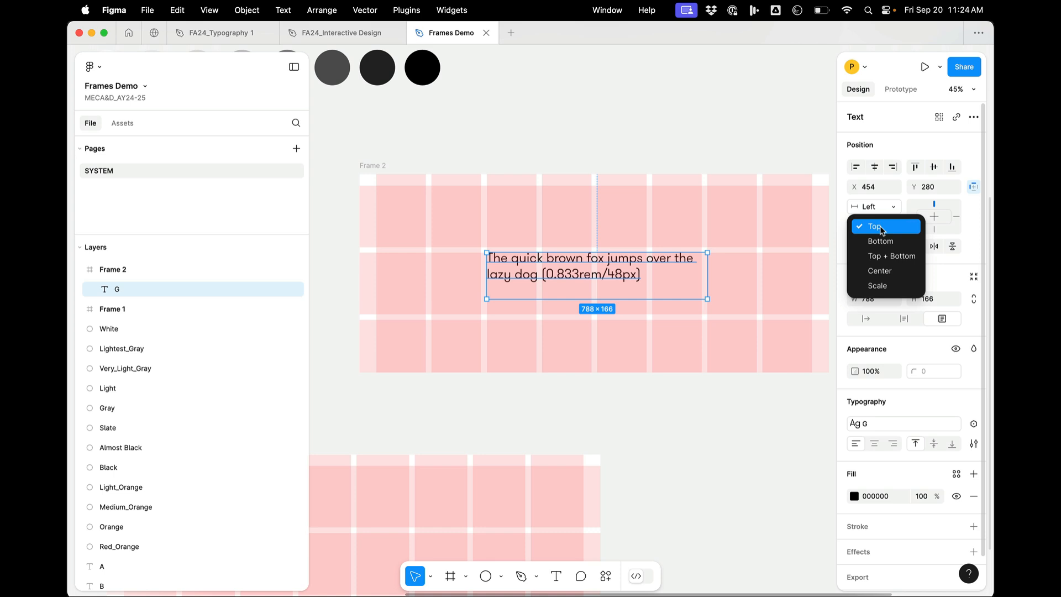
left_click(881, 228)
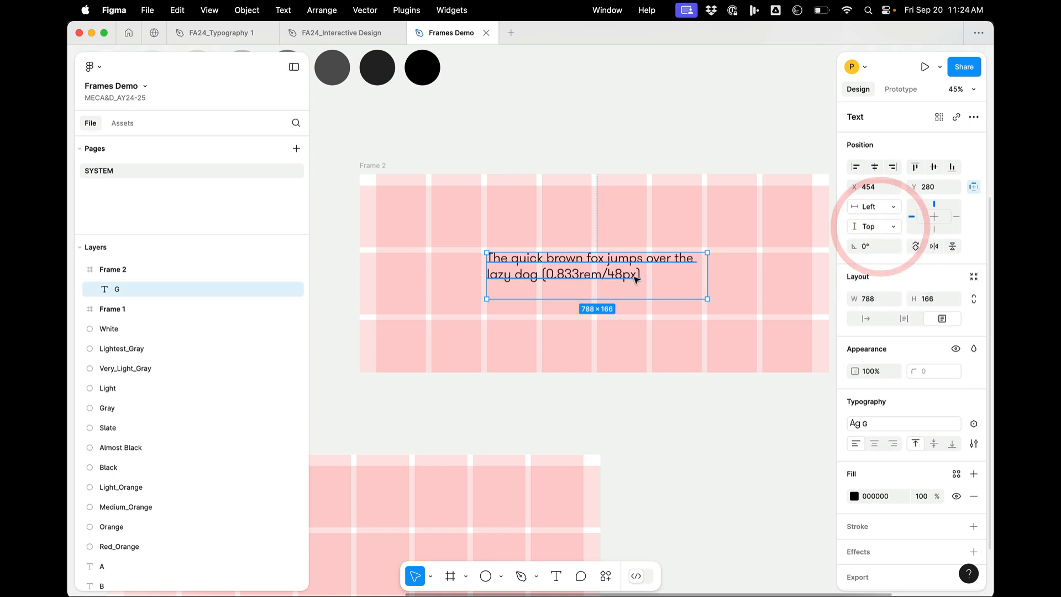
mouse_move(633, 277)
left_mouse_down()
mouse_move(642, 282)
mouse_move(633, 276)
left_mouse_up()
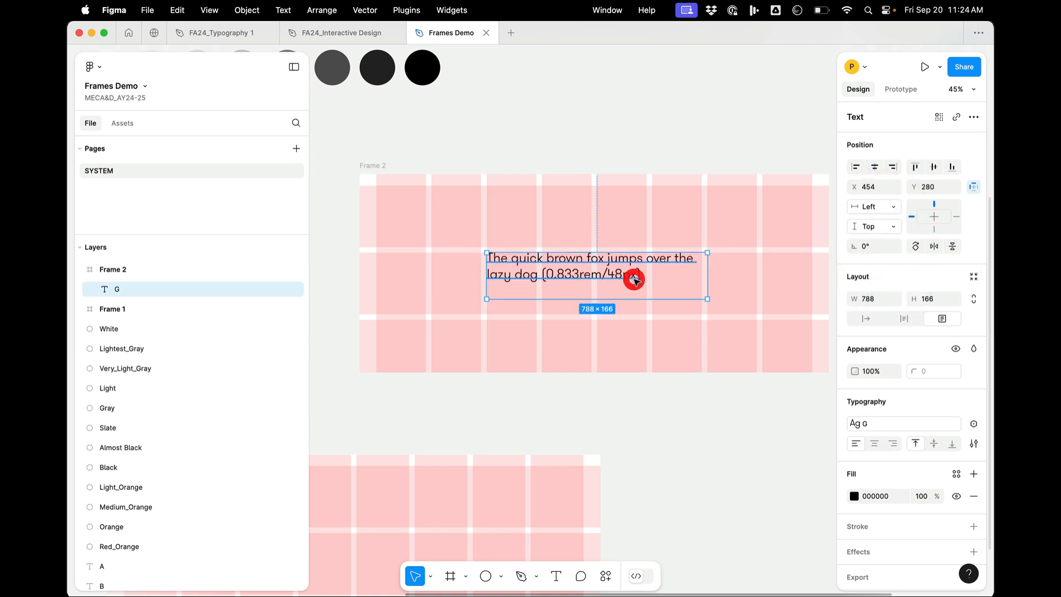
Try resizing Frame 2 from its left edge, and narrow the sample text to 768 wide, ending at the sixth column's edge.
scroll(633, 278, "down", 5)
left_click(504, 220)
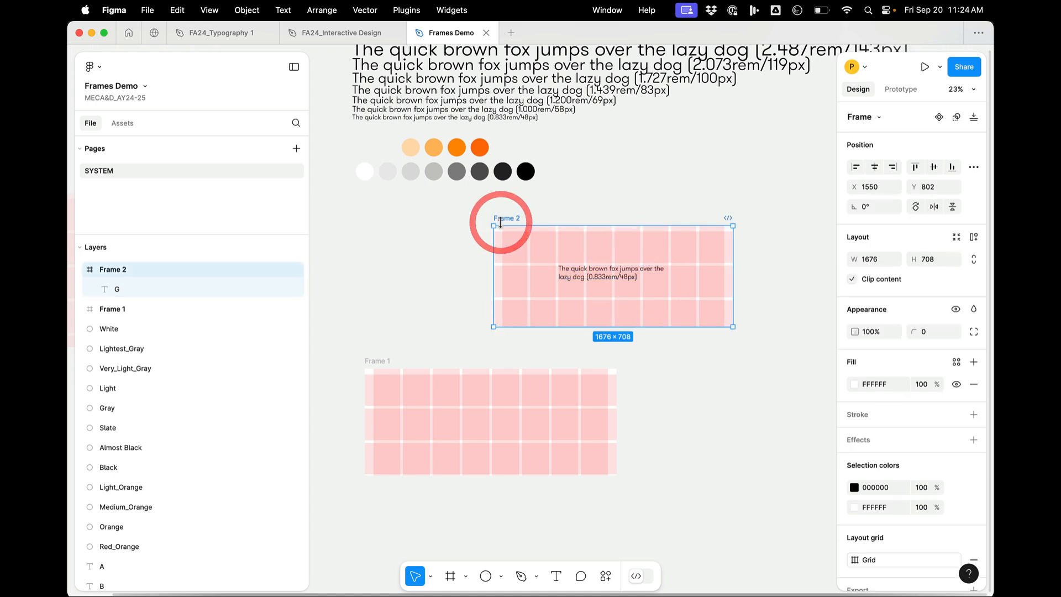
scroll(434, 285, "right", 3)
mouse_move(423, 286)
left_mouse_down()
mouse_move(529, 287)
mouse_move(394, 278)
mouse_move(469, 279)
mouse_move(422, 273)
left_mouse_up()
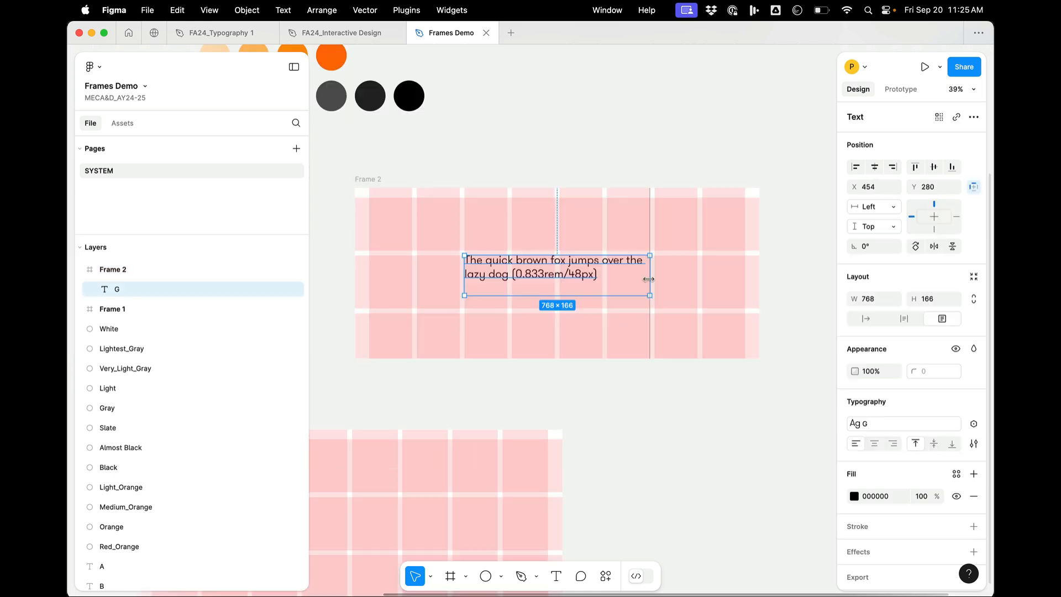
Set the sample text's horizontal constraint to Left + Right, leaving the vertical constraint at Top.
left_click(889, 225)
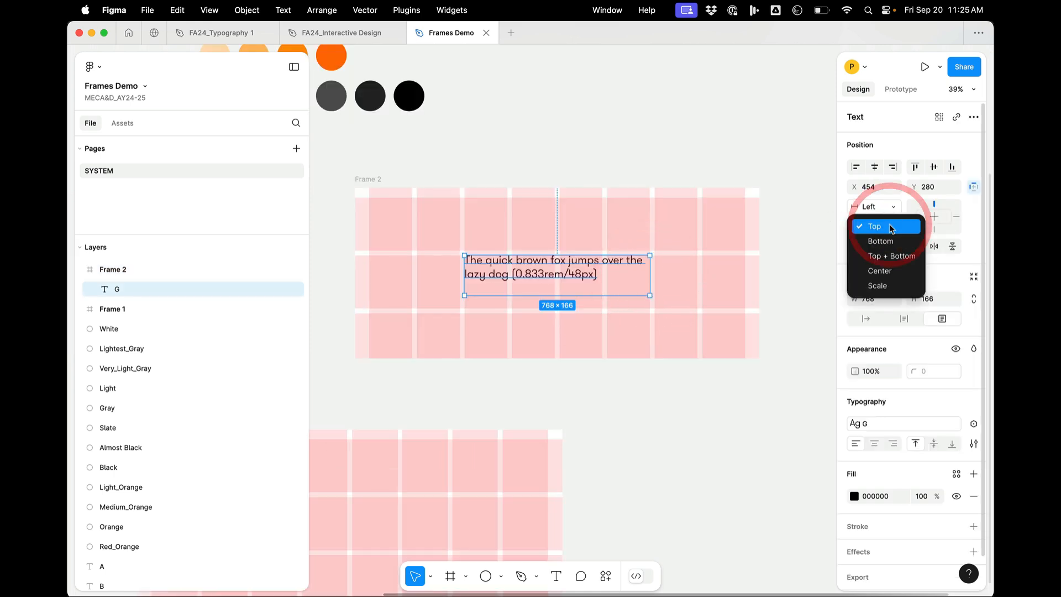
left_click(889, 215)
left_click(888, 215)
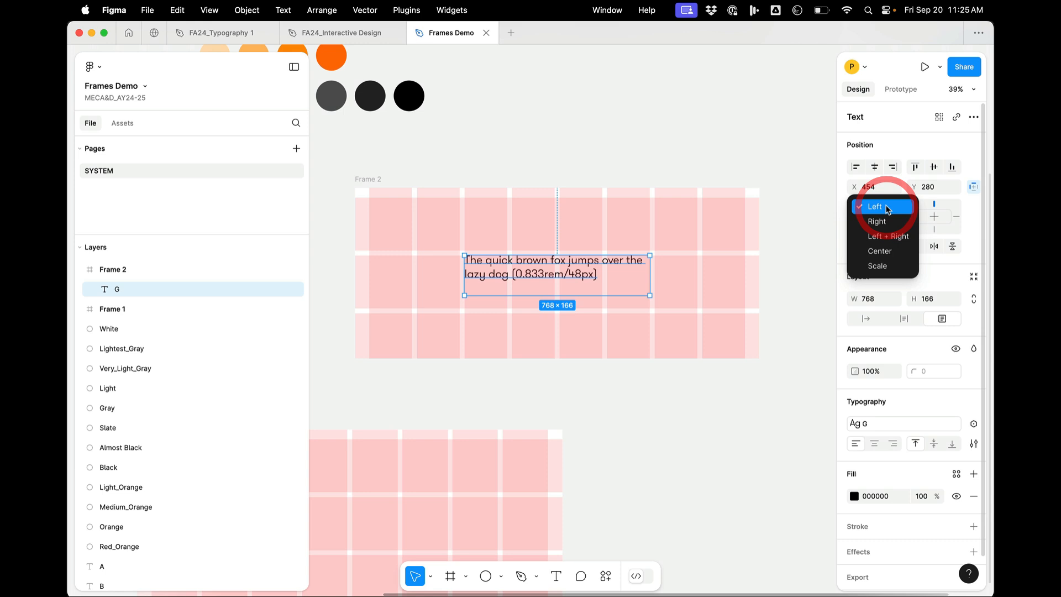
left_click(886, 236)
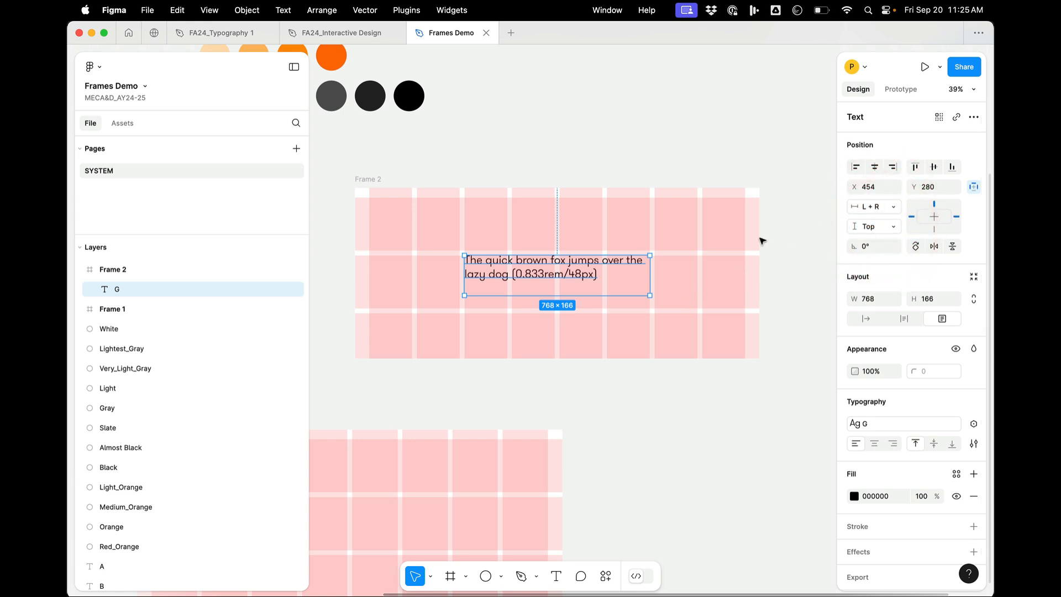
Resize Frame 2 from its left edge to 1605 × 708.
left_click(367, 180)
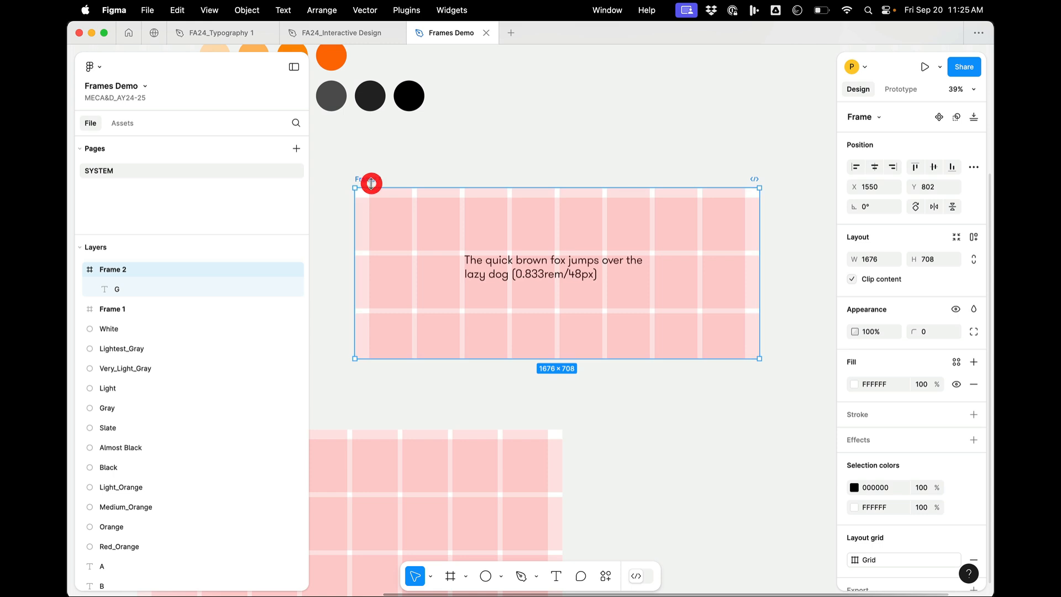
left_click_drag(355, 299, 371, 241)
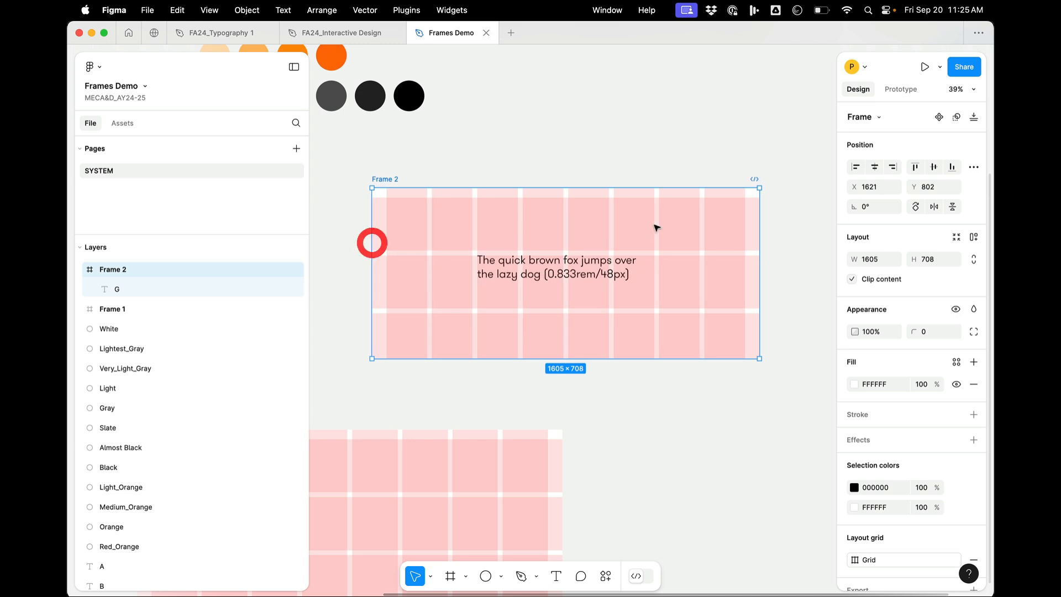
Inspect the sample text's constraints in the resized Frame 2, and clear the selection to view all the frames.
left_click(592, 270)
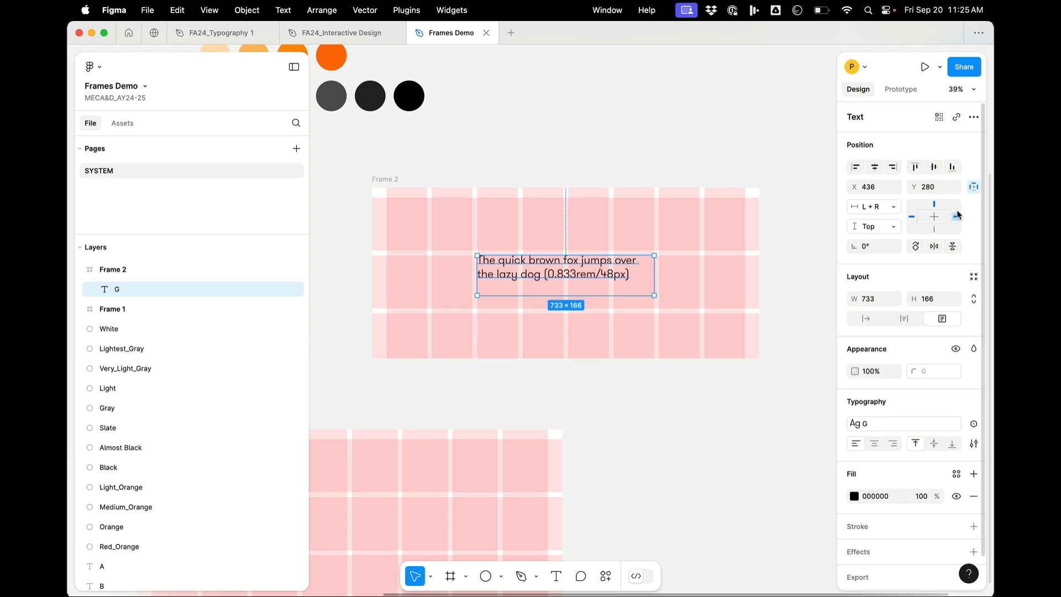
left_click(703, 412)
scroll(703, 412, "down", 5)
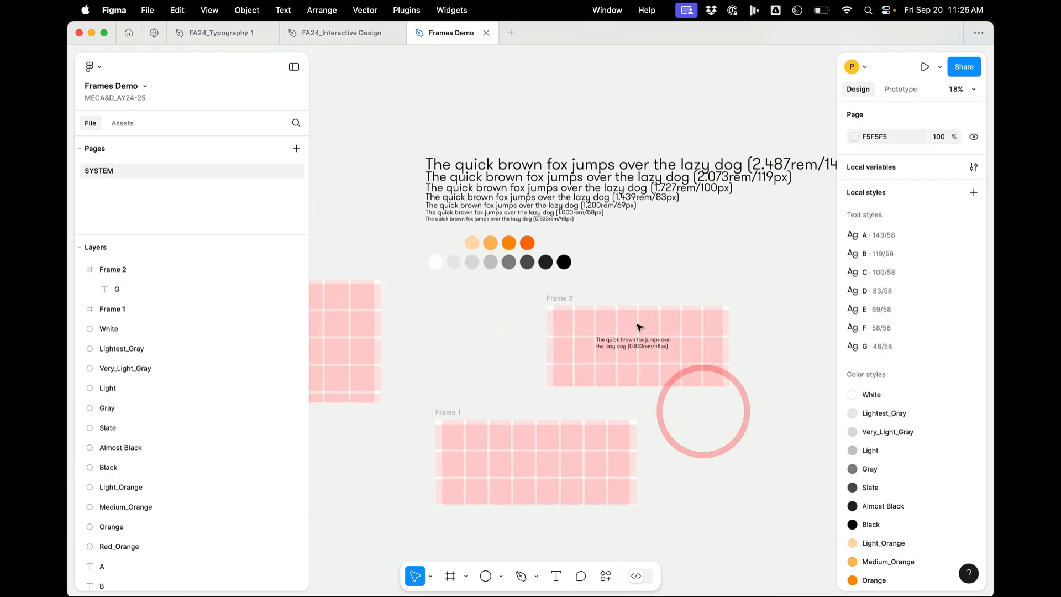
left_click(549, 305)
left_click(499, 319)
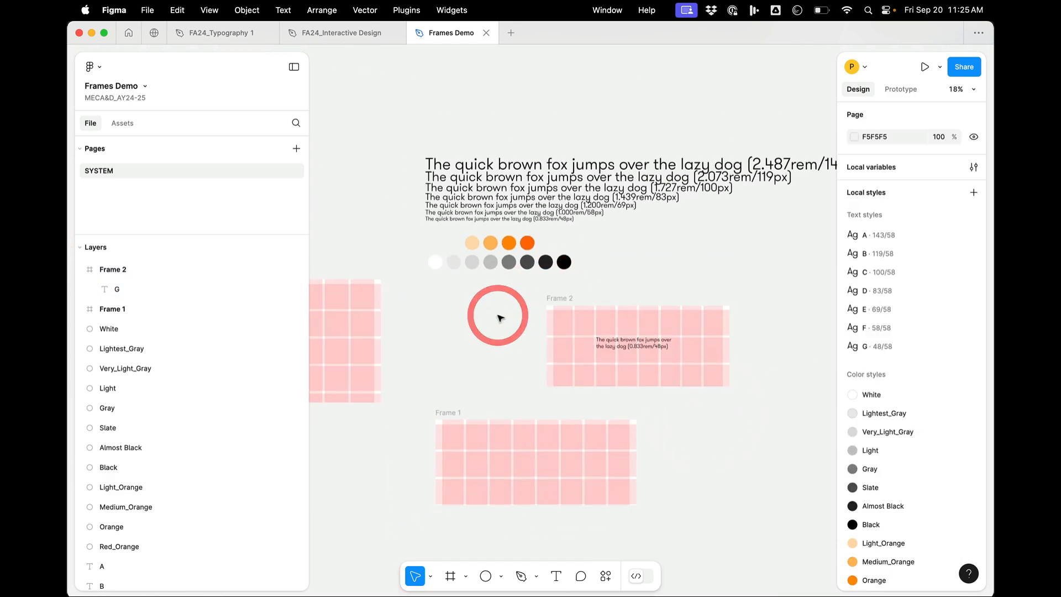